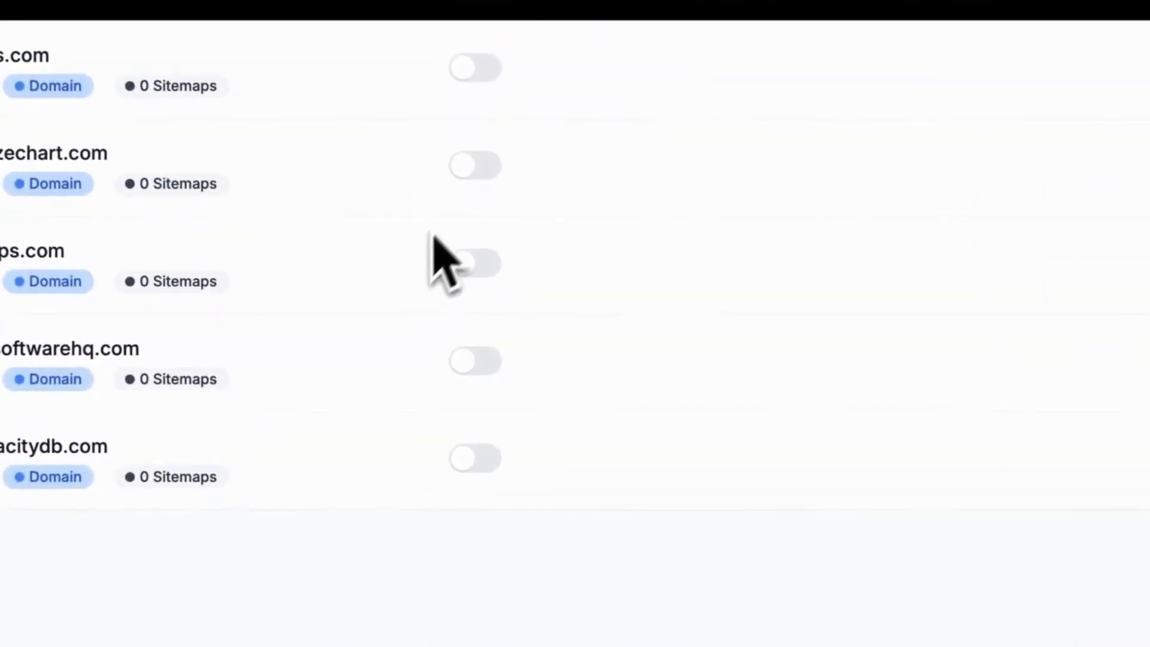
Enable diamondsizechart.com in the site list and open its details to view its pages
{"action": "left_click", "coordinate": [477, 165]}
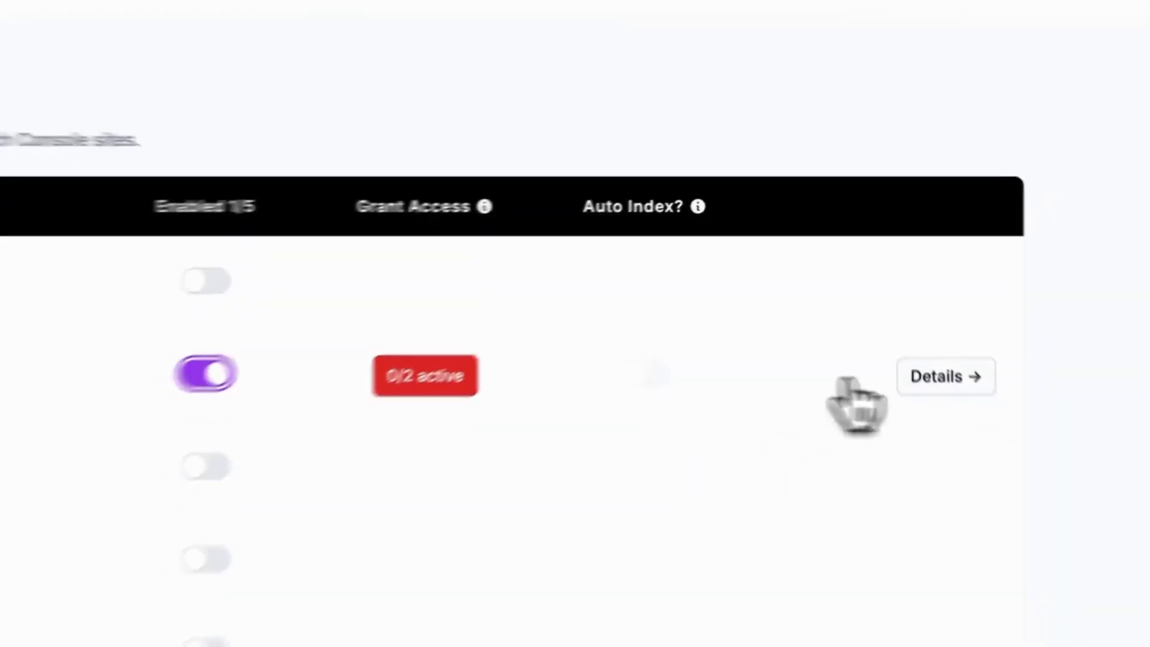
{"action": "left_click", "coordinate": [944, 376]}
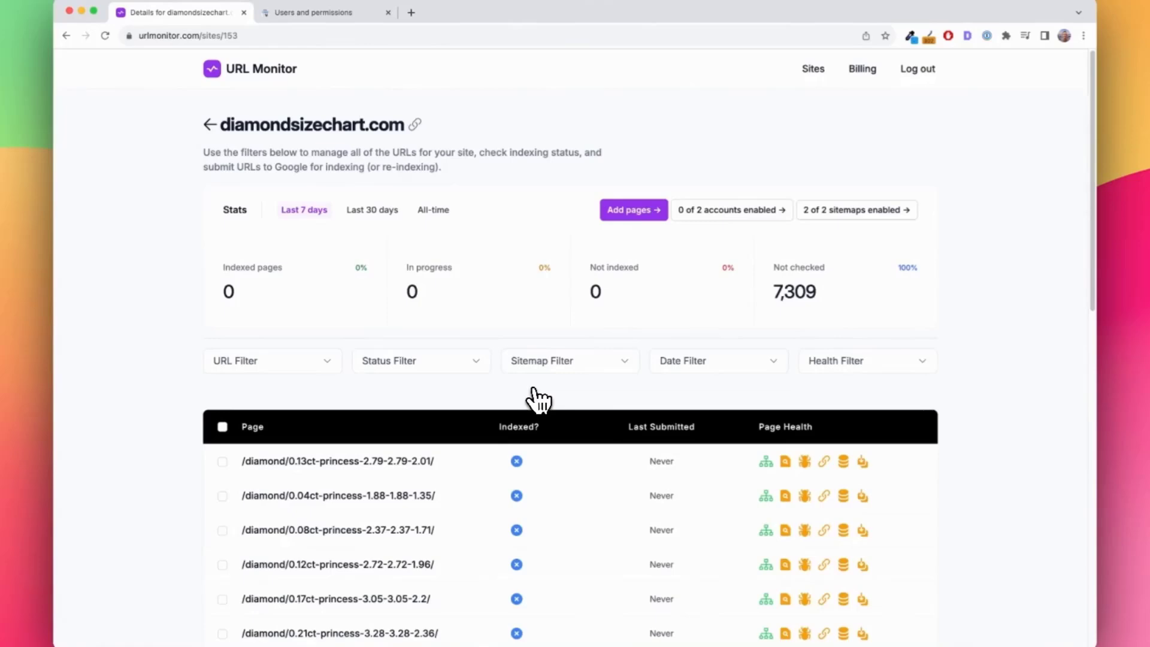
{"action": "scroll", "coordinate": [334, 491], "scroll_direction": "down", "scroll_amount": 3}
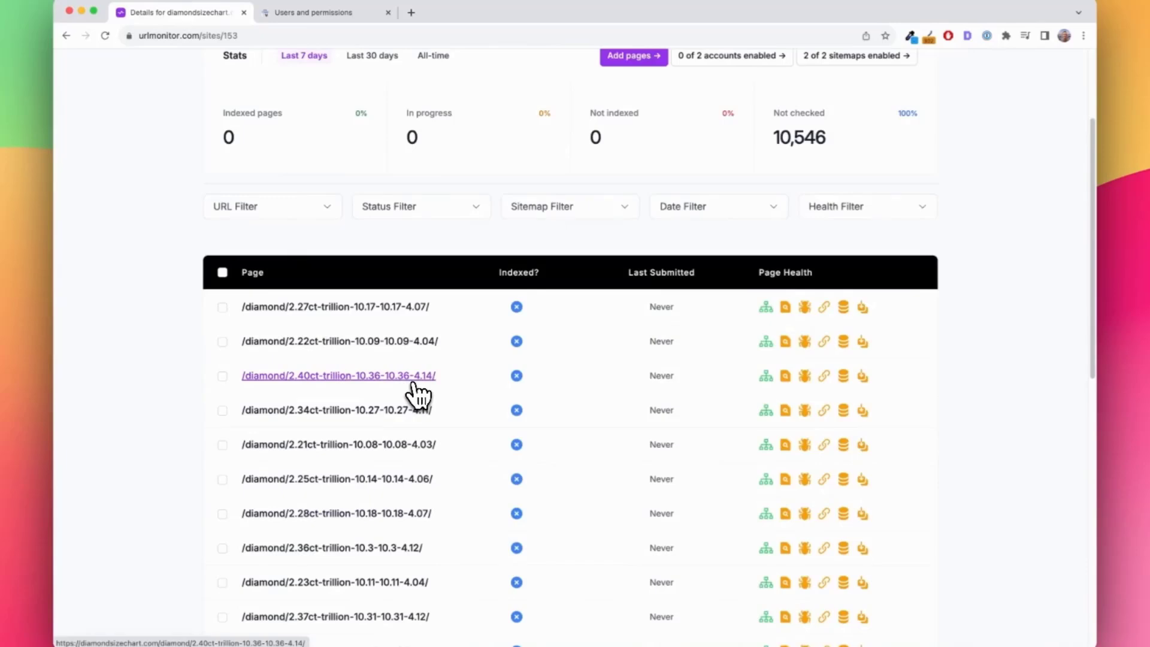
{"action": "scroll", "coordinate": [449, 377], "scroll_direction": "up", "scroll_amount": 3}
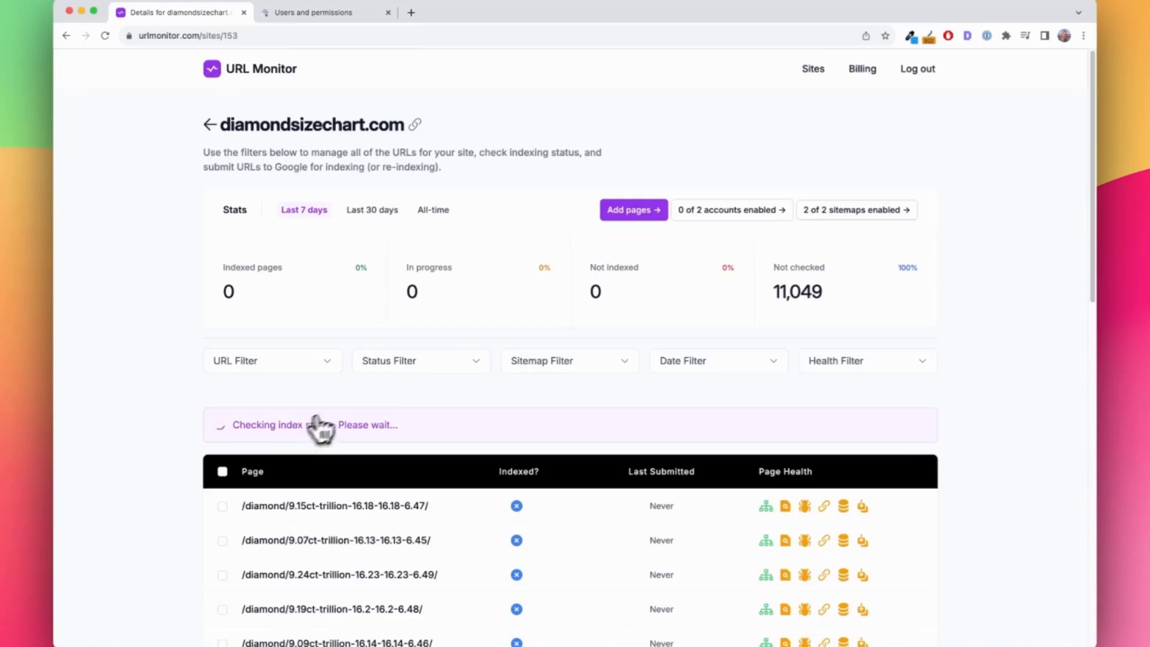
Review the site's indexing stats and filter the page list to pages with the status Not indexed
{"action": "mouse_move", "coordinate": [799, 308]}
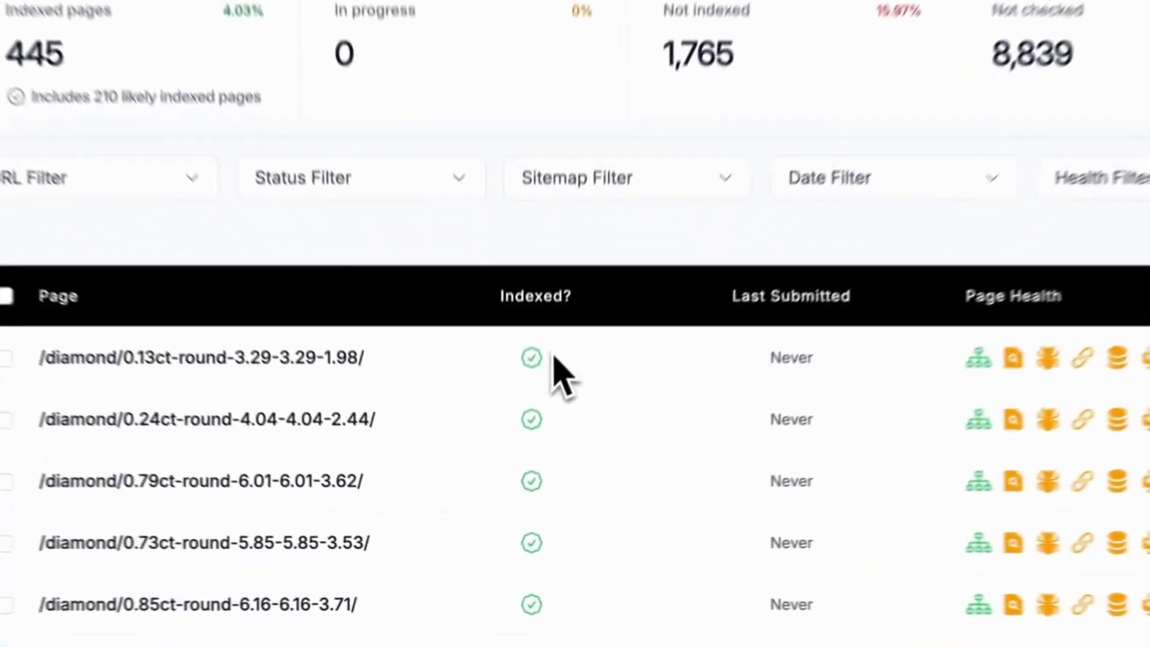
{"action": "mouse_move", "coordinate": [524, 463]}
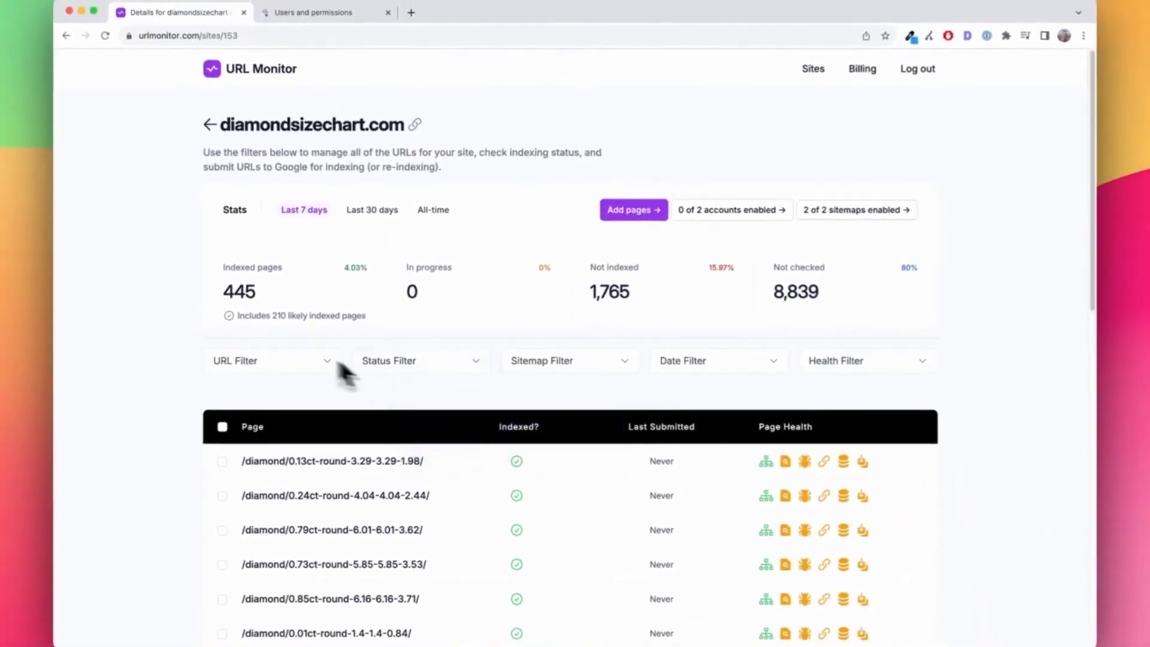
{"action": "mouse_move", "coordinate": [277, 330]}
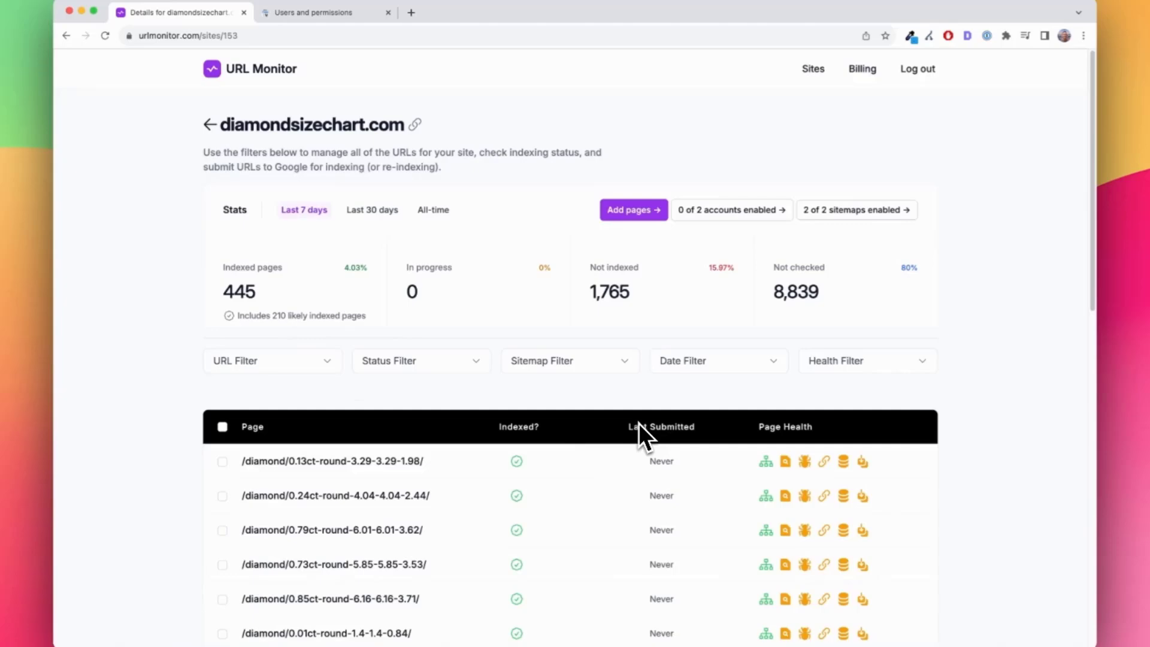
{"action": "left_click", "coordinate": [422, 364]}
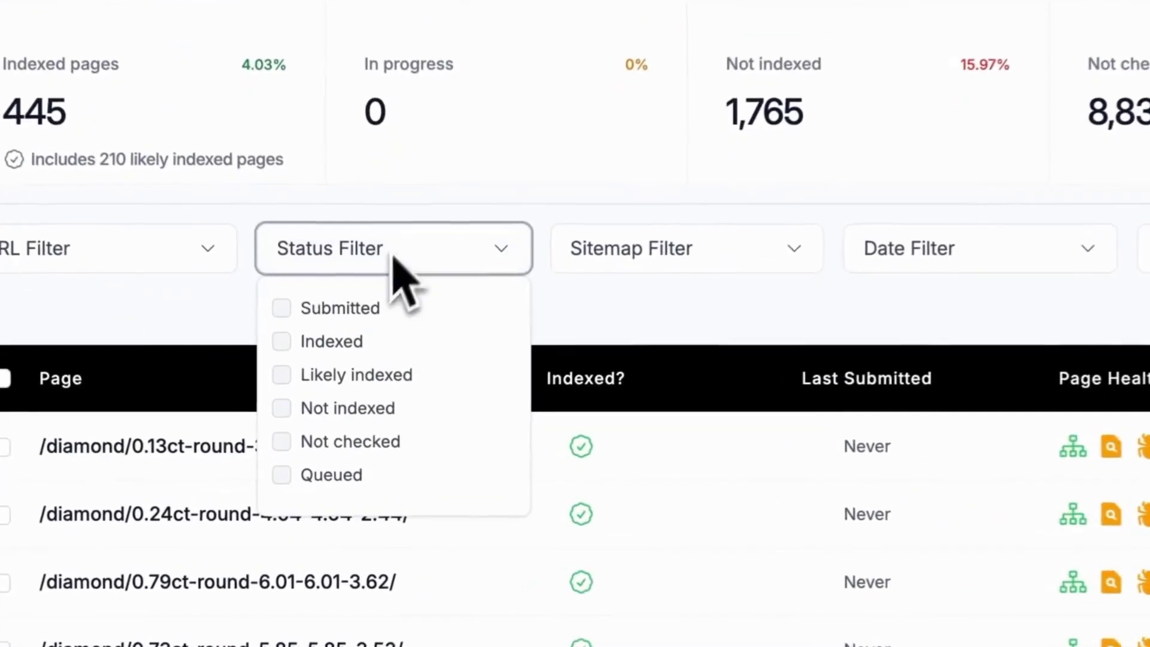
{"action": "left_click", "coordinate": [353, 417]}
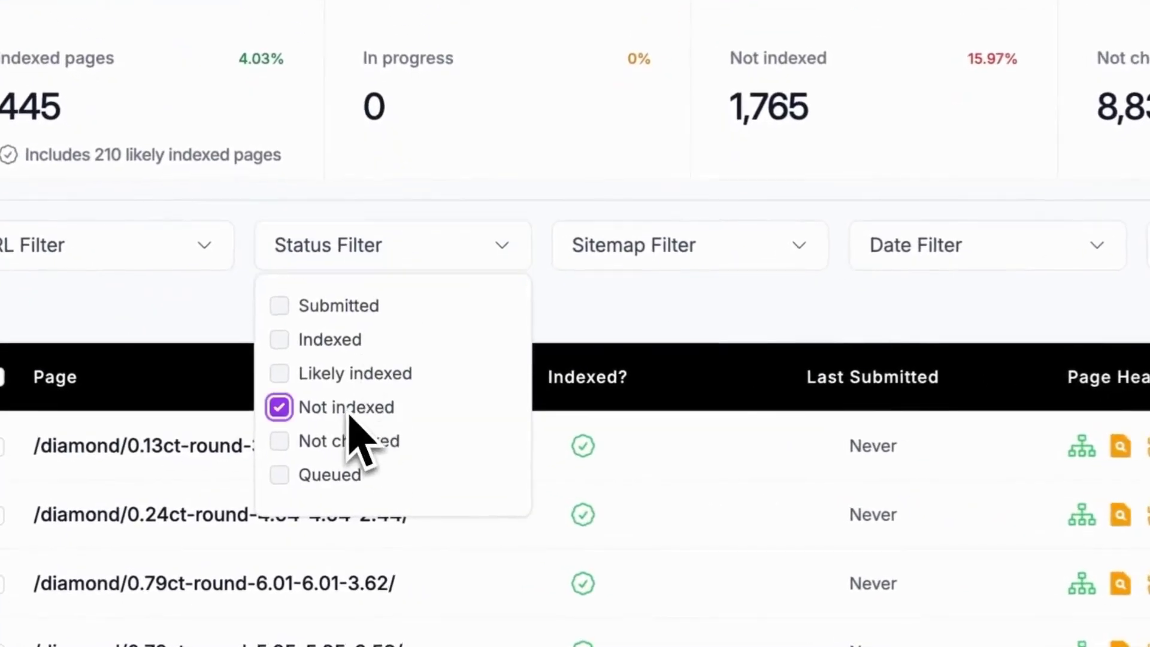
{"action": "left_click", "coordinate": [728, 309]}
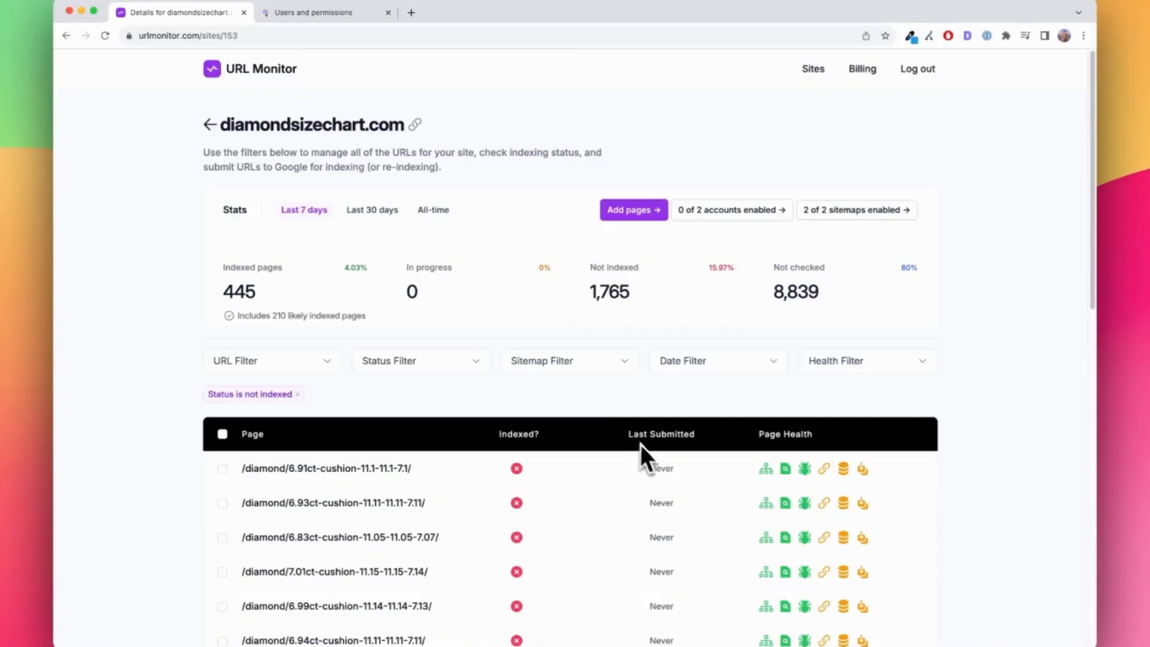
Examine the page health indicators of the first non-indexed page, covering sitemap, crawl, canonical and indexing-block status
{"action": "mouse_move", "coordinate": [762, 473]}
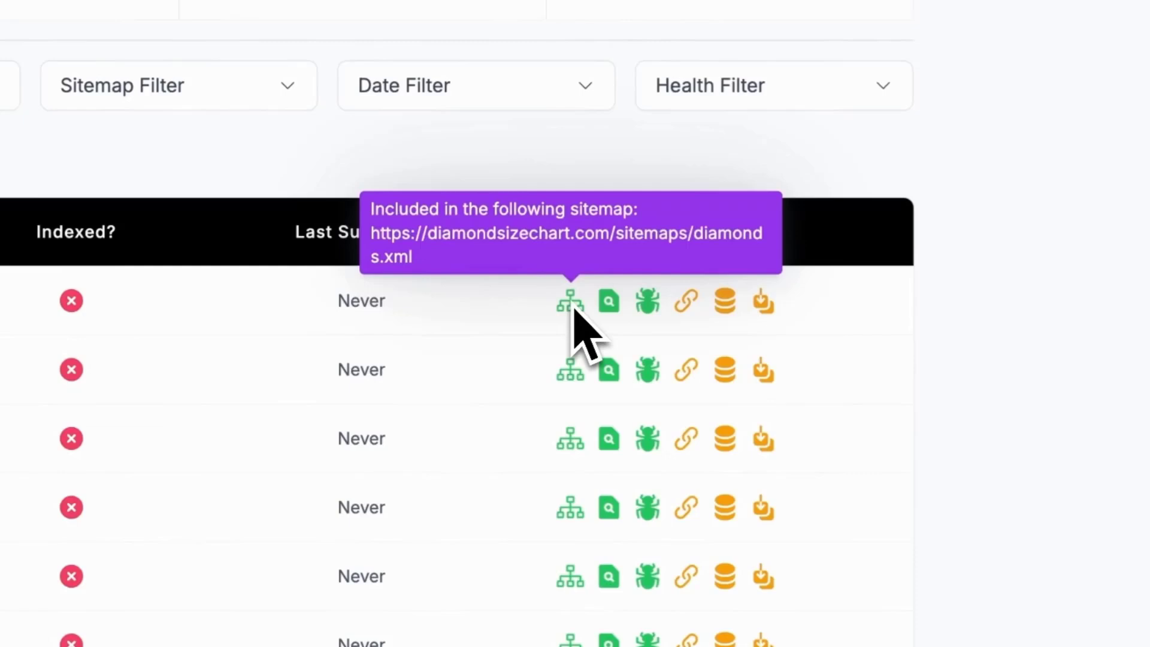
{"action": "mouse_move", "coordinate": [618, 308]}
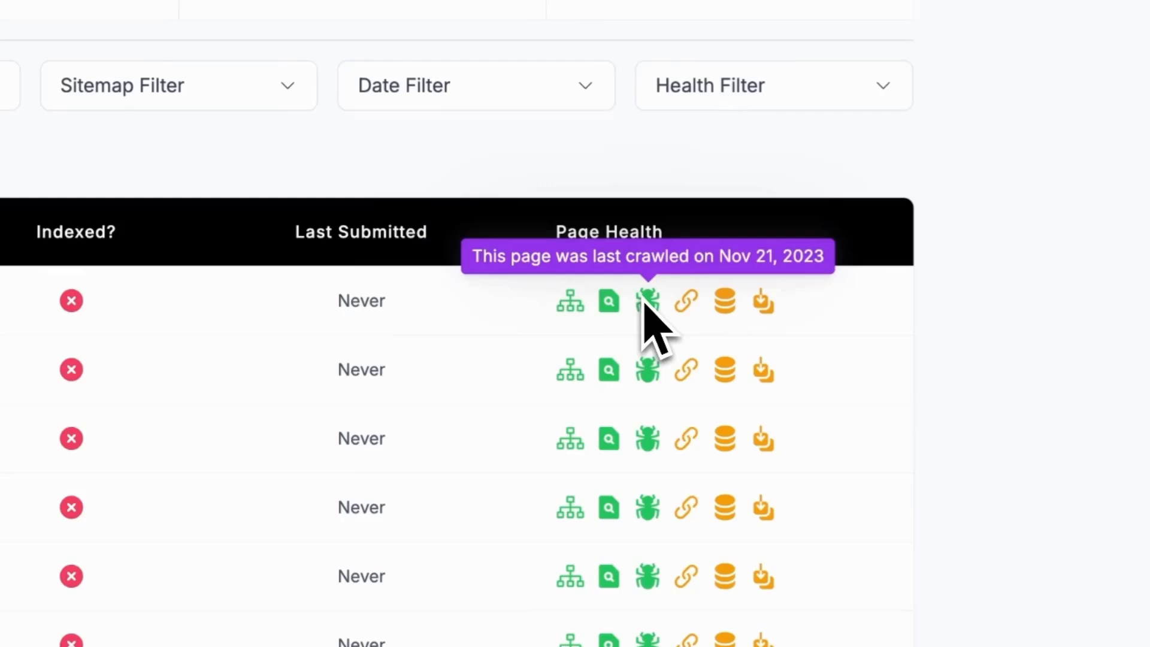
{"action": "mouse_move", "coordinate": [680, 306]}
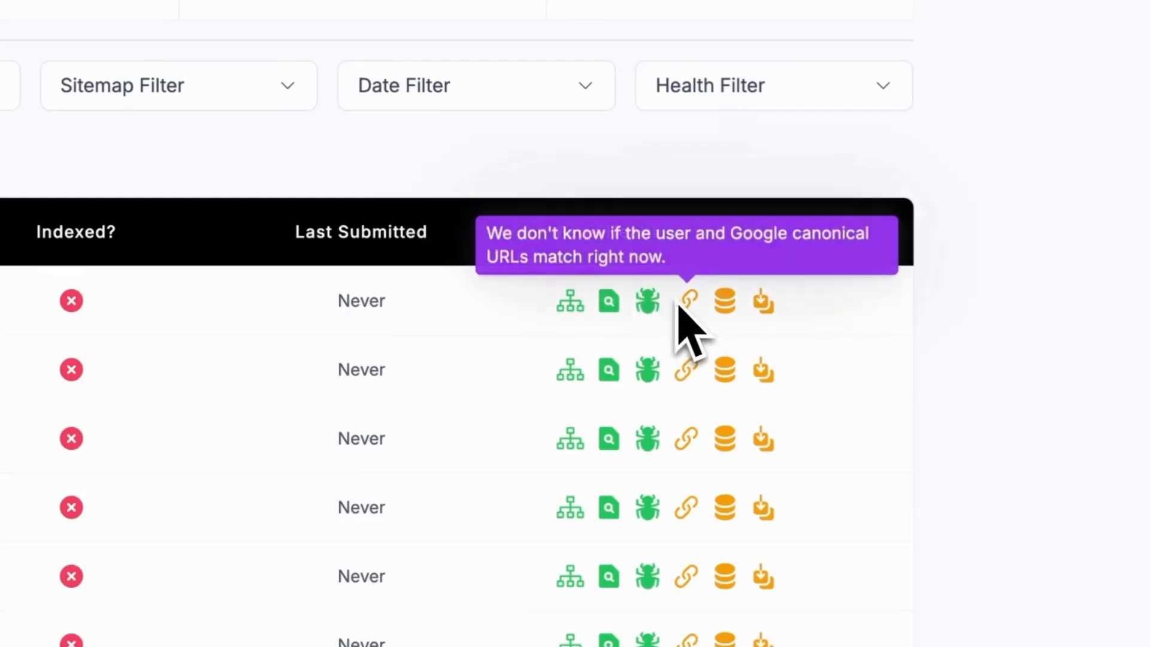
{"action": "mouse_move", "coordinate": [718, 304]}
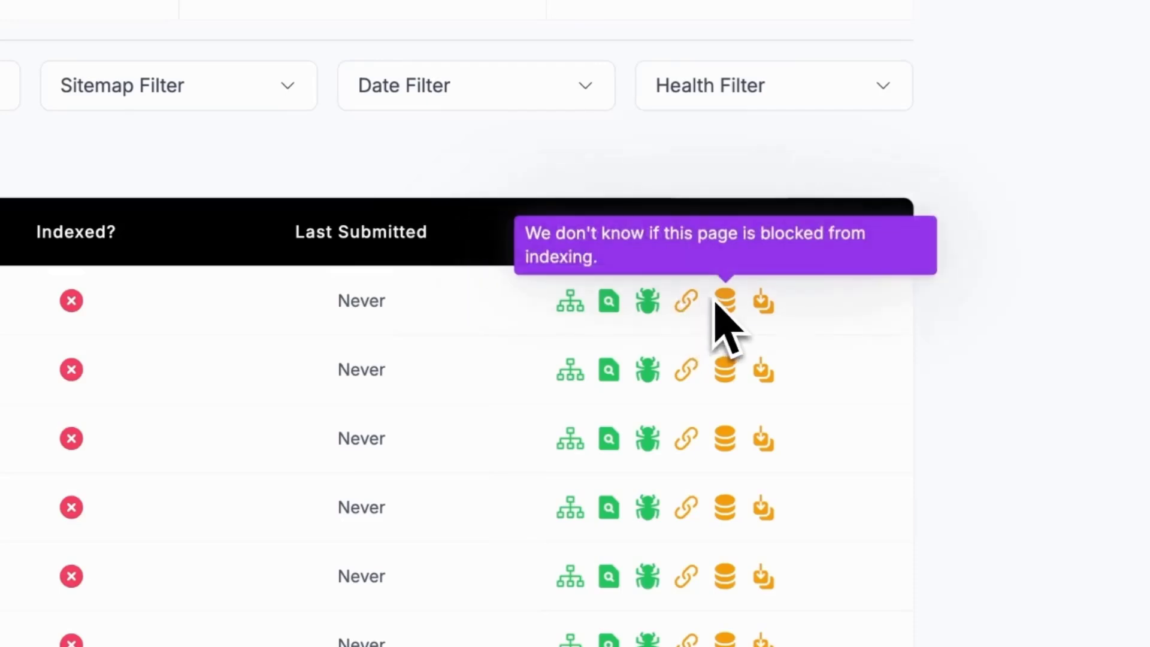
{"action": "mouse_move", "coordinate": [758, 304]}
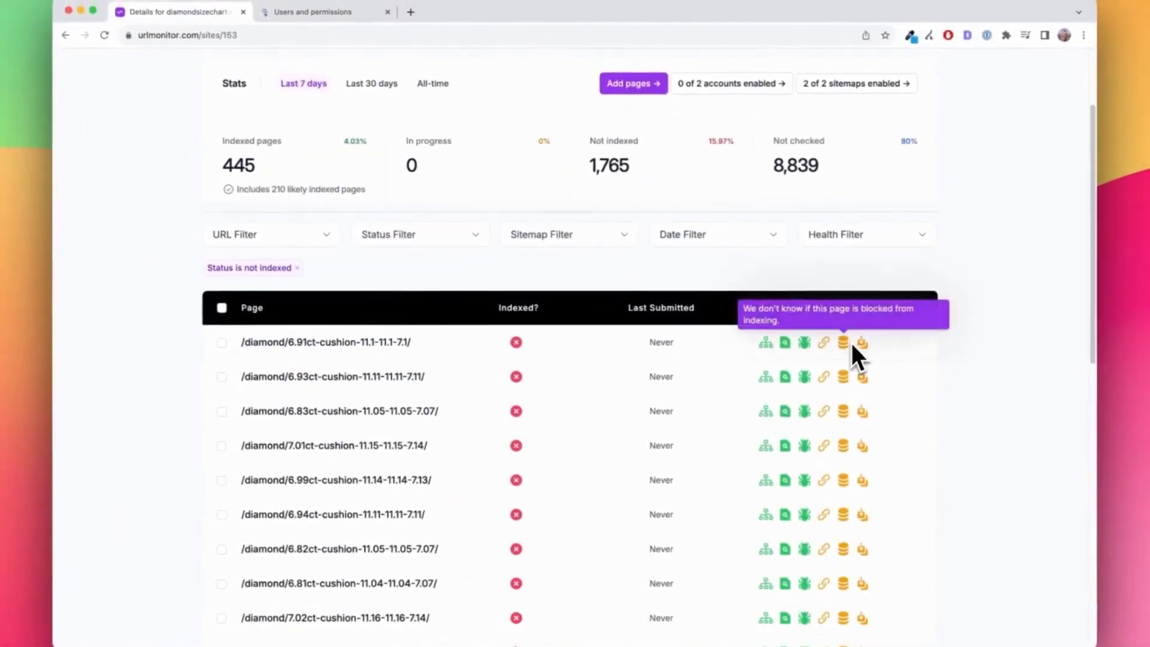
{"action": "scroll", "coordinate": [850, 354], "scroll_direction": "down", "scroll_amount": 2}
{"action": "scroll", "coordinate": [848, 360], "scroll_direction": "up", "scroll_amount": 4}
{"action": "left_click", "coordinate": [844, 354]}
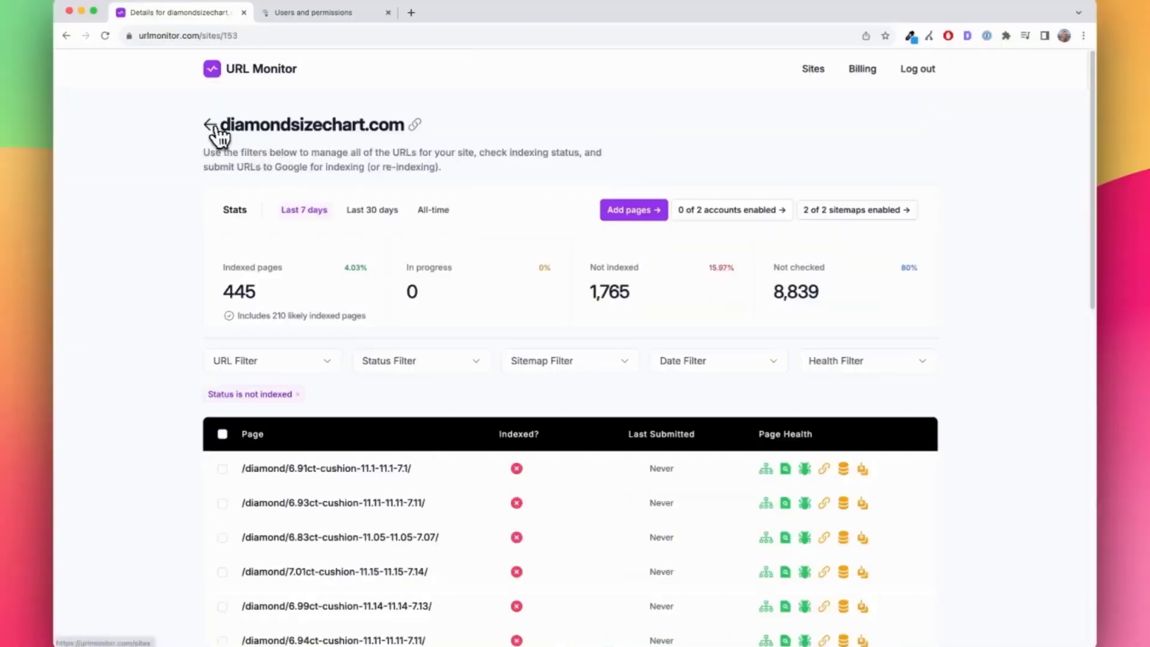
Return to the site list, open the access accounts of diamondsizechart.com and copy the first account's email address
{"action": "left_click", "coordinate": [214, 134]}
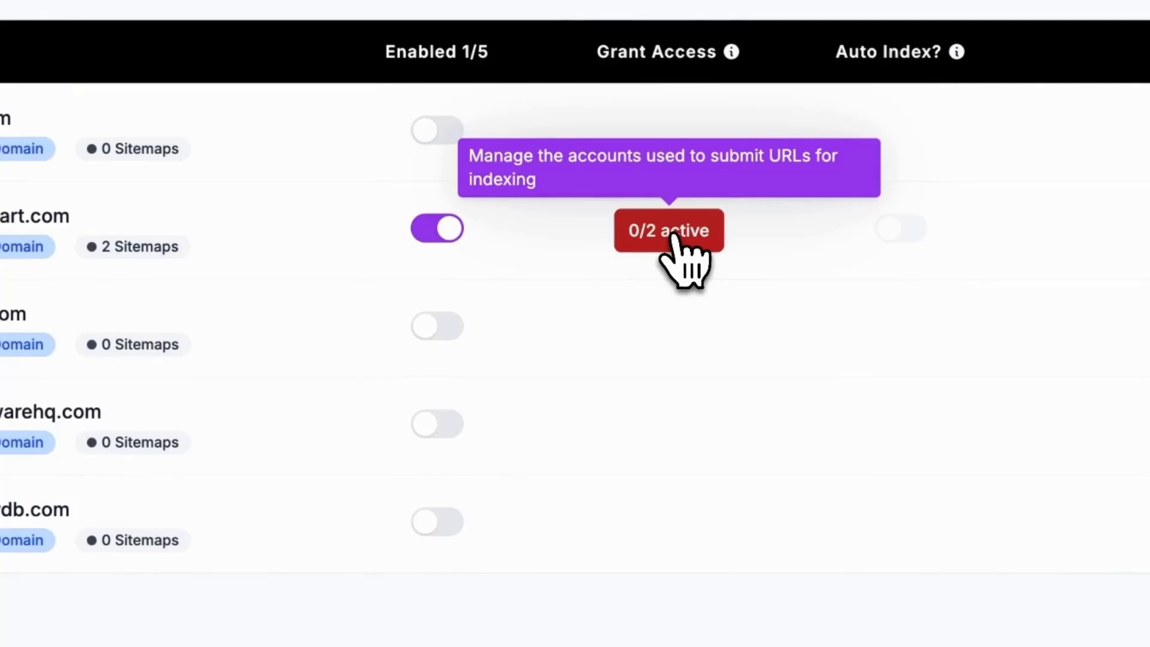
{"action": "left_click", "coordinate": [674, 235]}
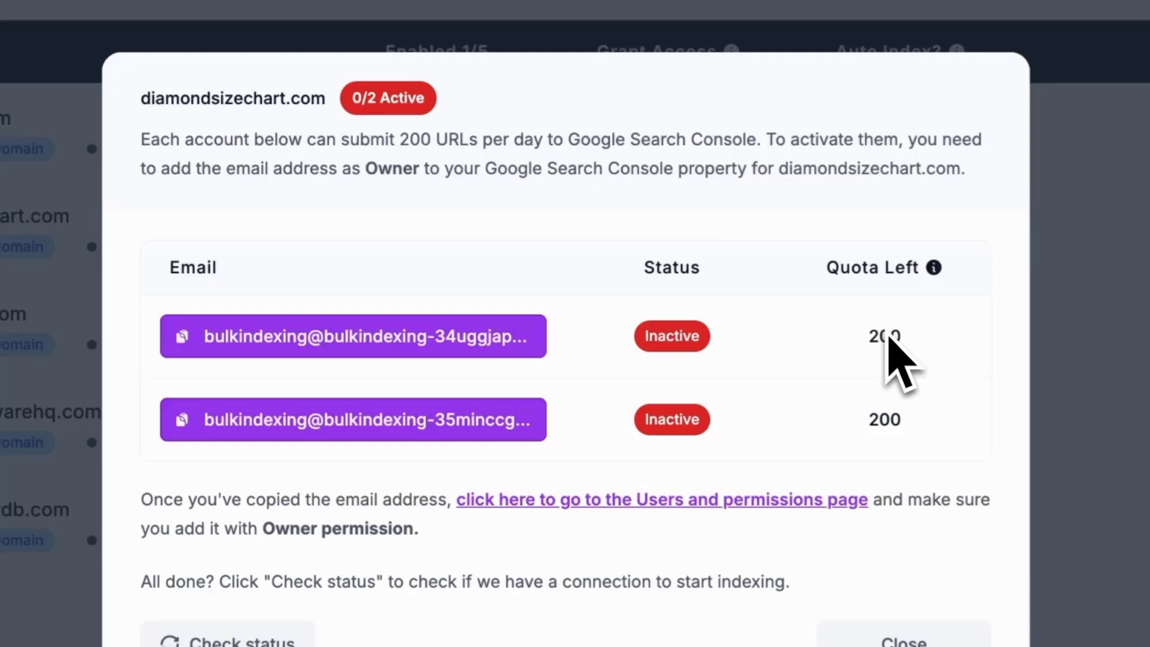
{"action": "left_click", "coordinate": [304, 346]}
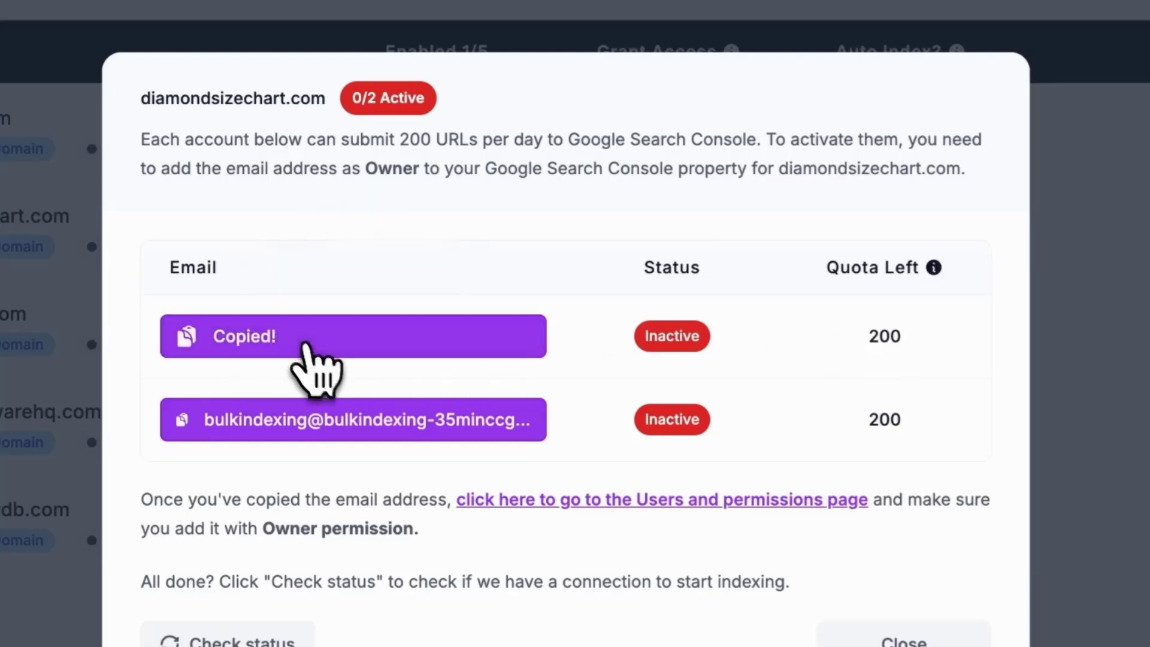
Go to Search Console's Users and permissions page and add the copied account email as a user with Owner permission
{"action": "left_click", "coordinate": [632, 501]}
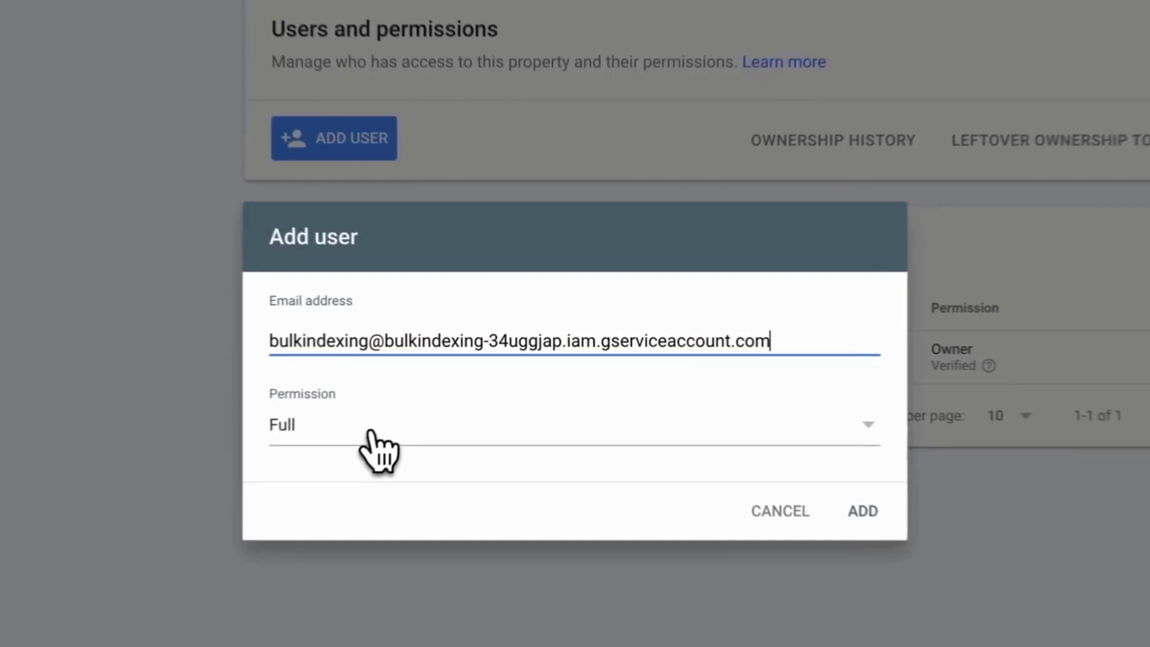
{"action": "left_click", "coordinate": [469, 391]}
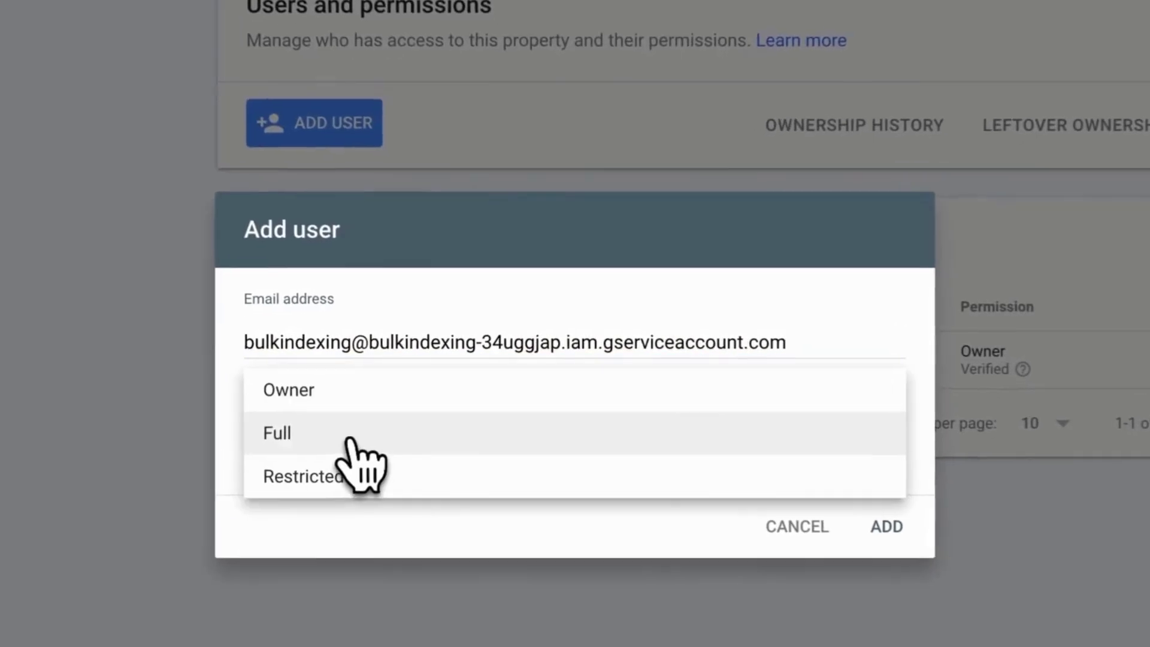
{"action": "left_click", "coordinate": [298, 403]}
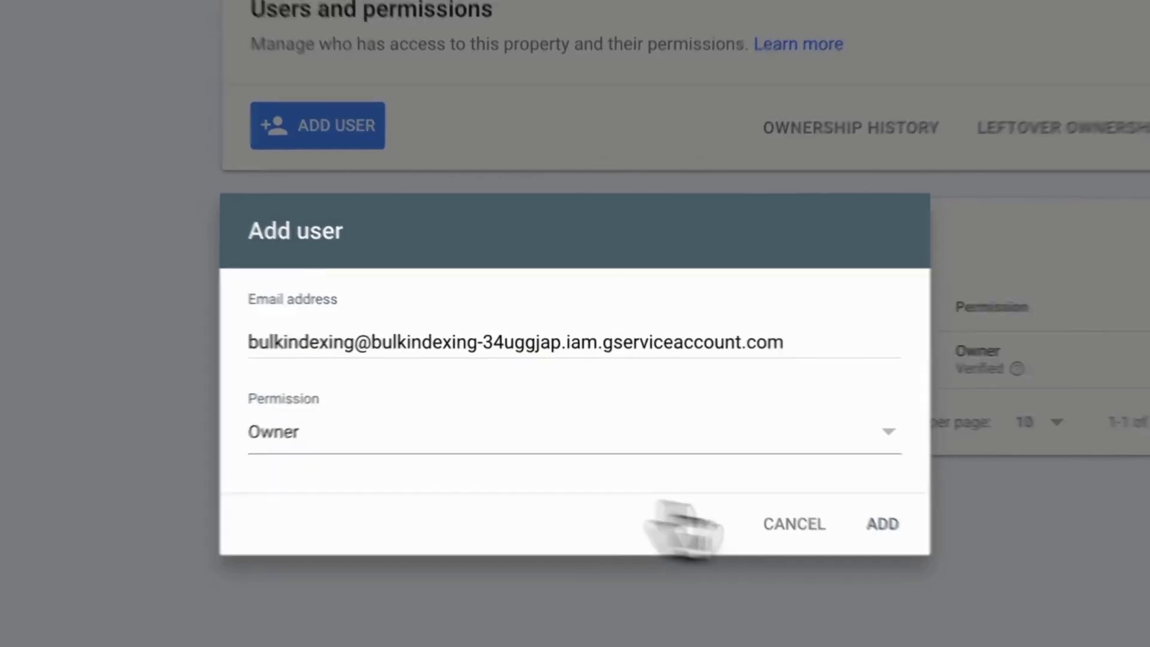
Switch back to URL Monitor, check the connection status of the submission accounts and close the access dialog
{"action": "left_click", "coordinate": [171, 11]}
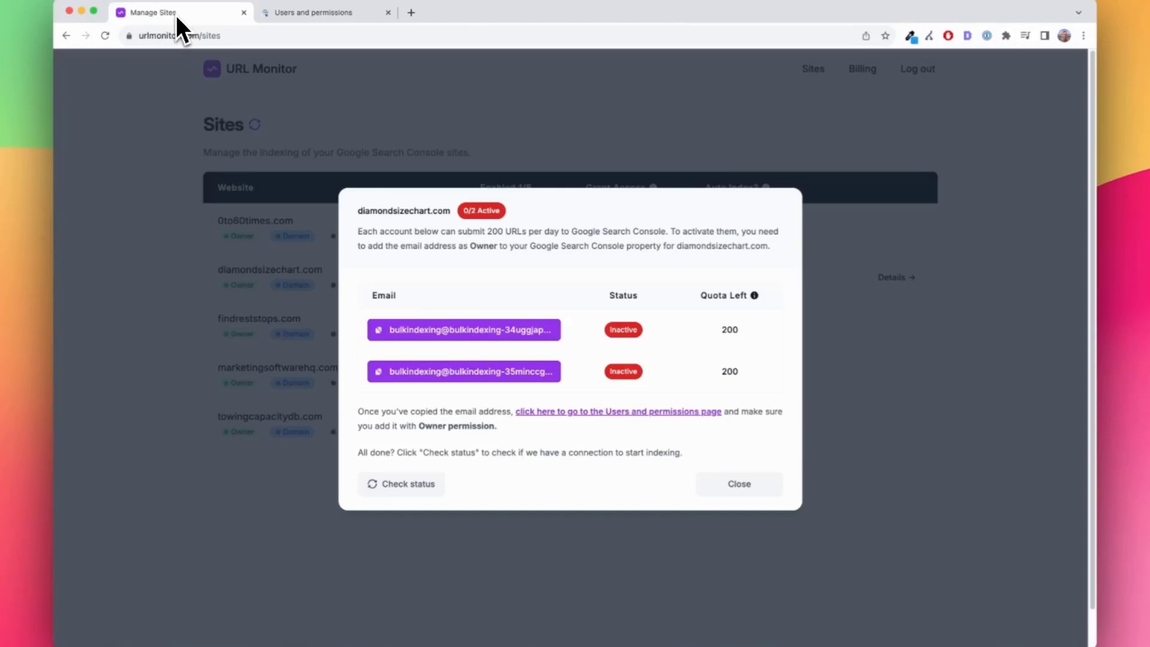
{"action": "left_click", "coordinate": [412, 486]}
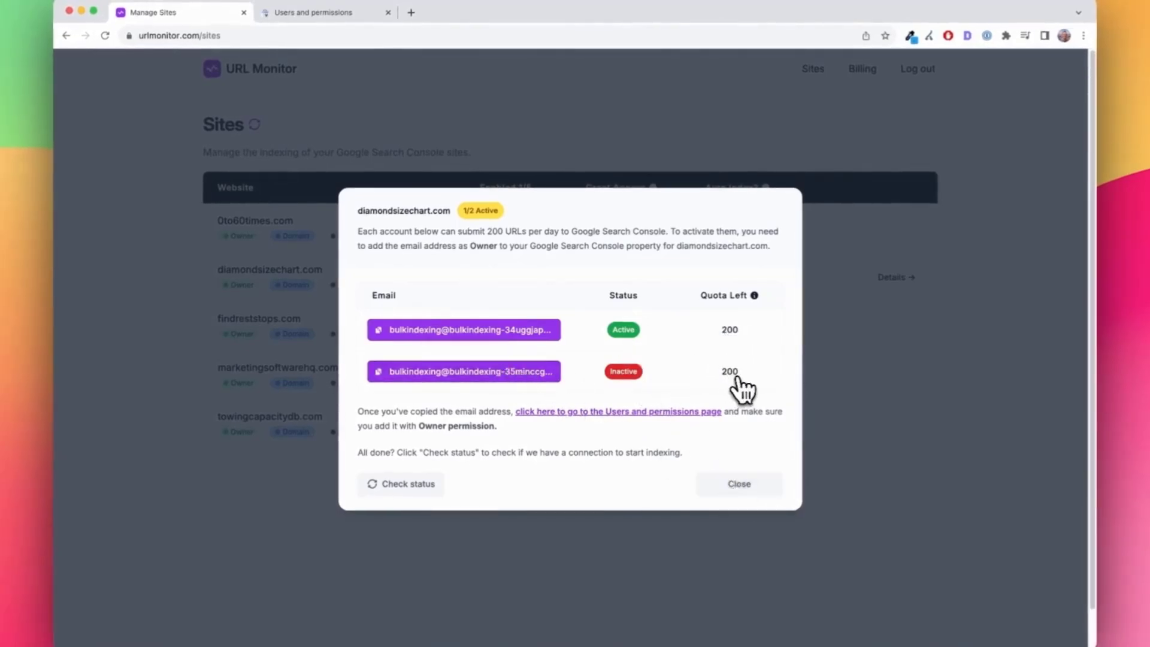
{"action": "left_click", "coordinate": [743, 489]}
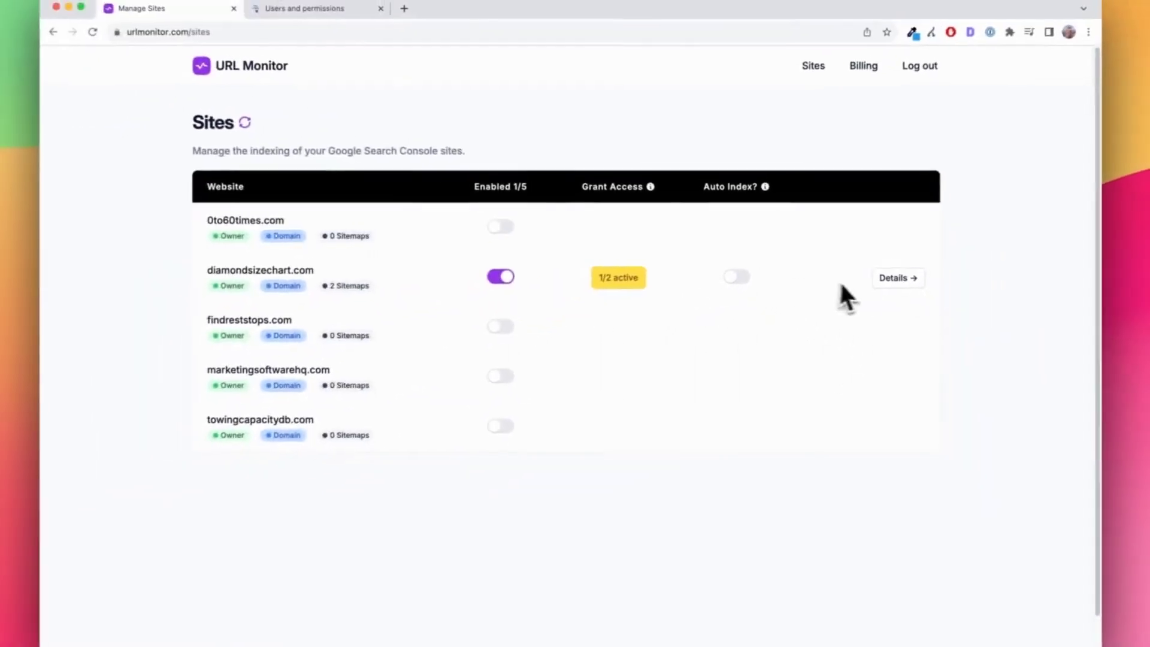
Open the details of diamondsizechart.com and filter its pages to the status Not indexed
{"action": "left_click", "coordinate": [896, 278]}
{"action": "left_click", "coordinate": [407, 363]}
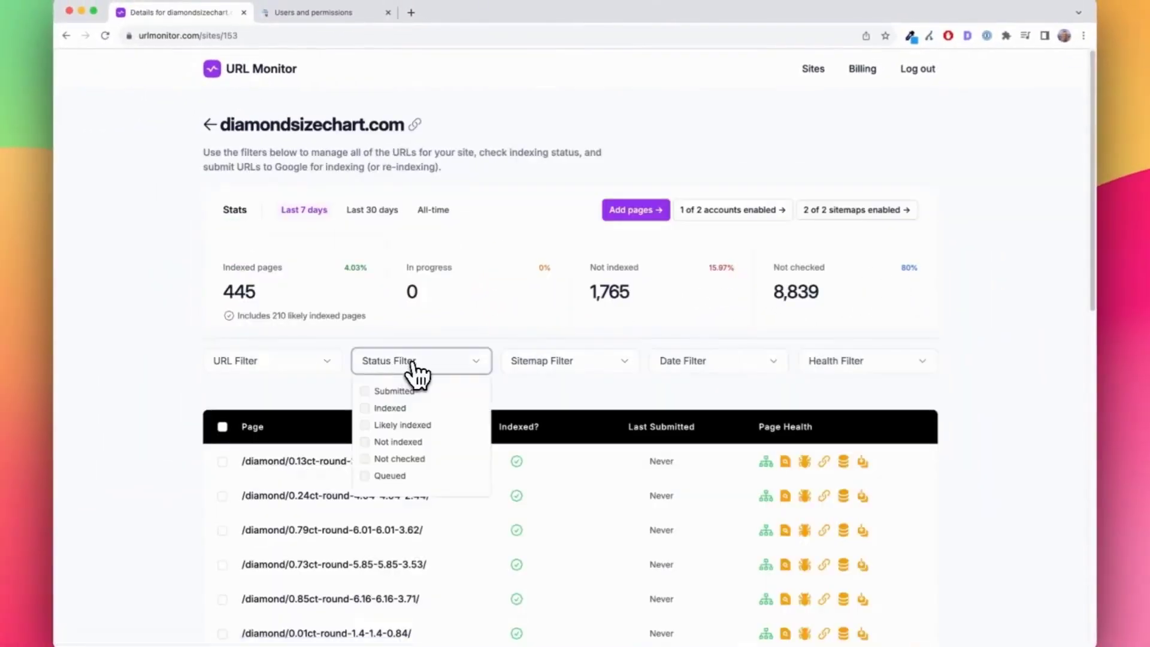
{"action": "left_click", "coordinate": [406, 445]}
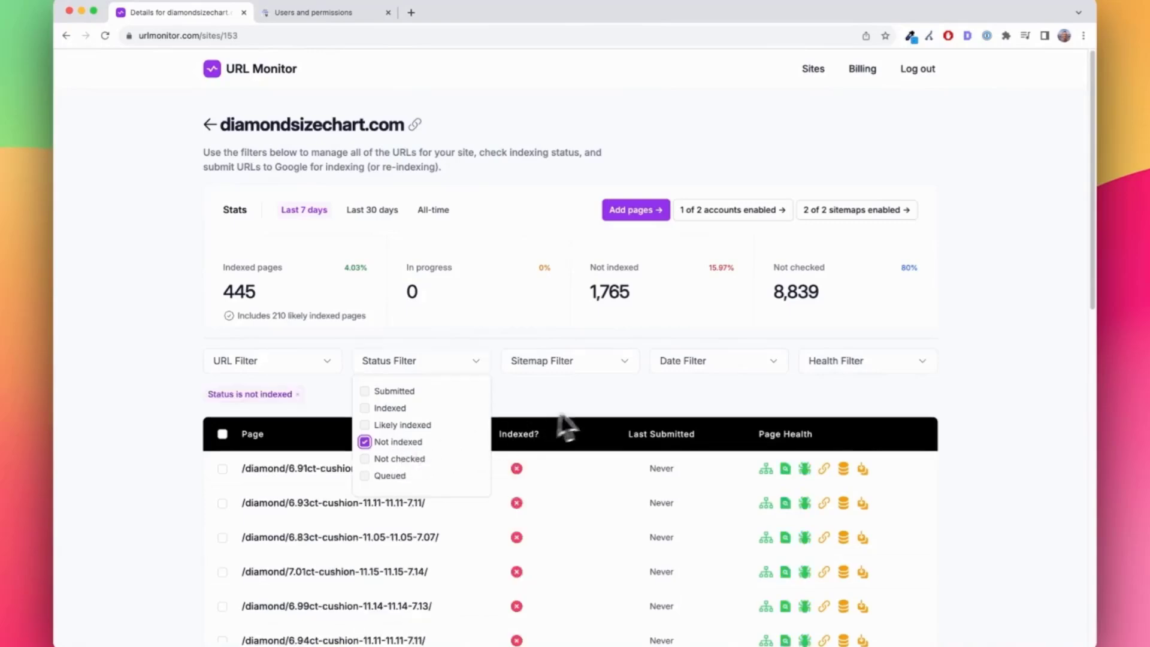
{"action": "left_click", "coordinate": [594, 404]}
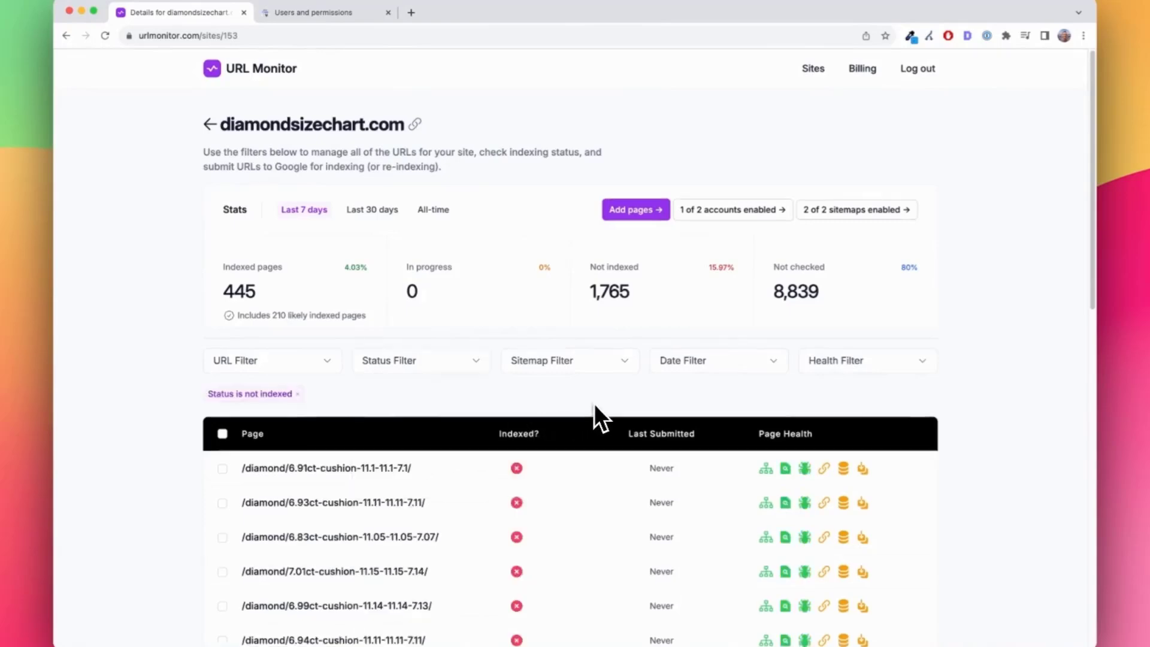
Select the first three non-indexed pages individually, the 6.91ct, 6.93ct and 6.83ct cushion diamonds
{"action": "scroll", "coordinate": [594, 404], "scroll_direction": "down", "scroll_amount": 1}
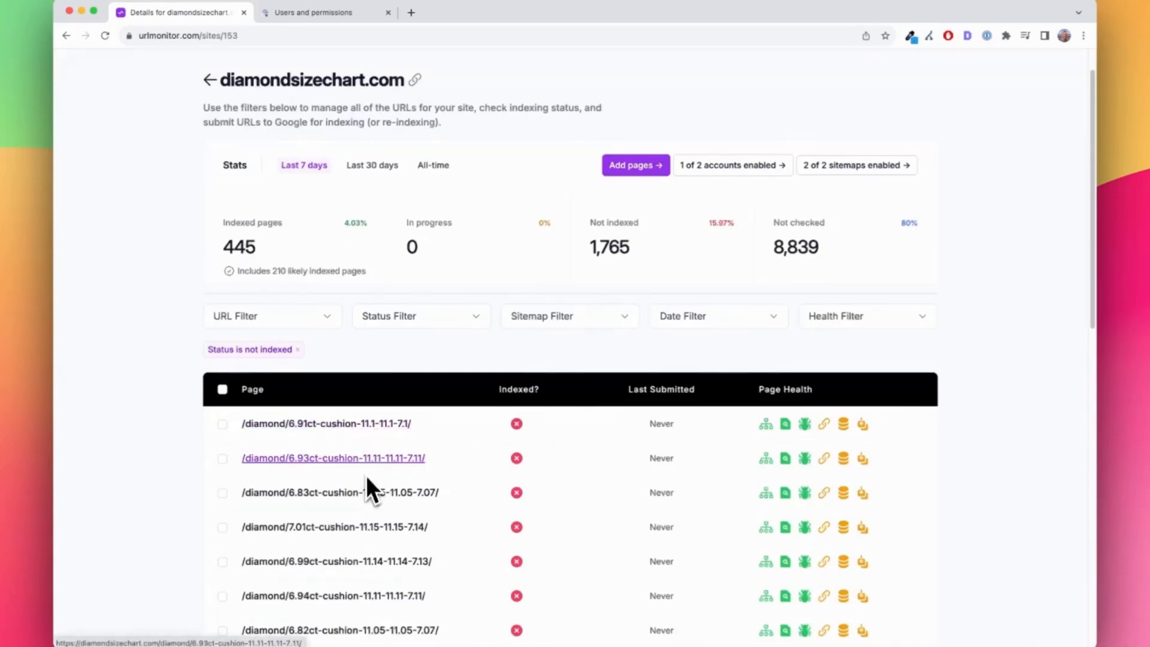
{"action": "scroll", "coordinate": [369, 461], "scroll_direction": "down", "scroll_amount": 1}
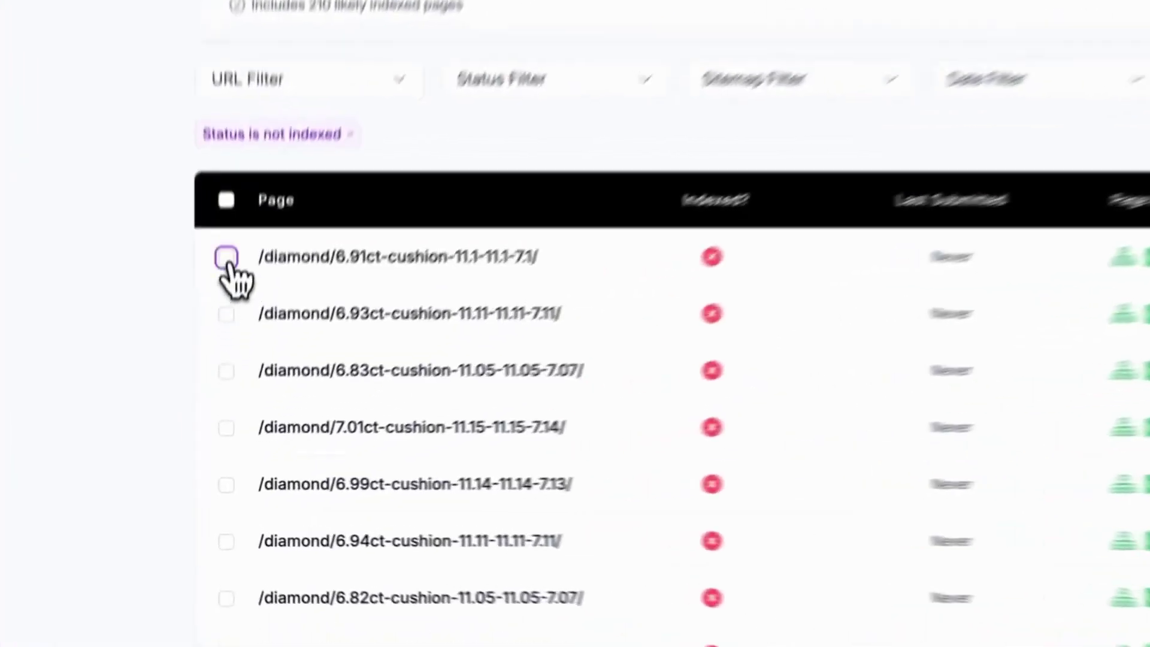
{"action": "left_click", "coordinate": [222, 358]}
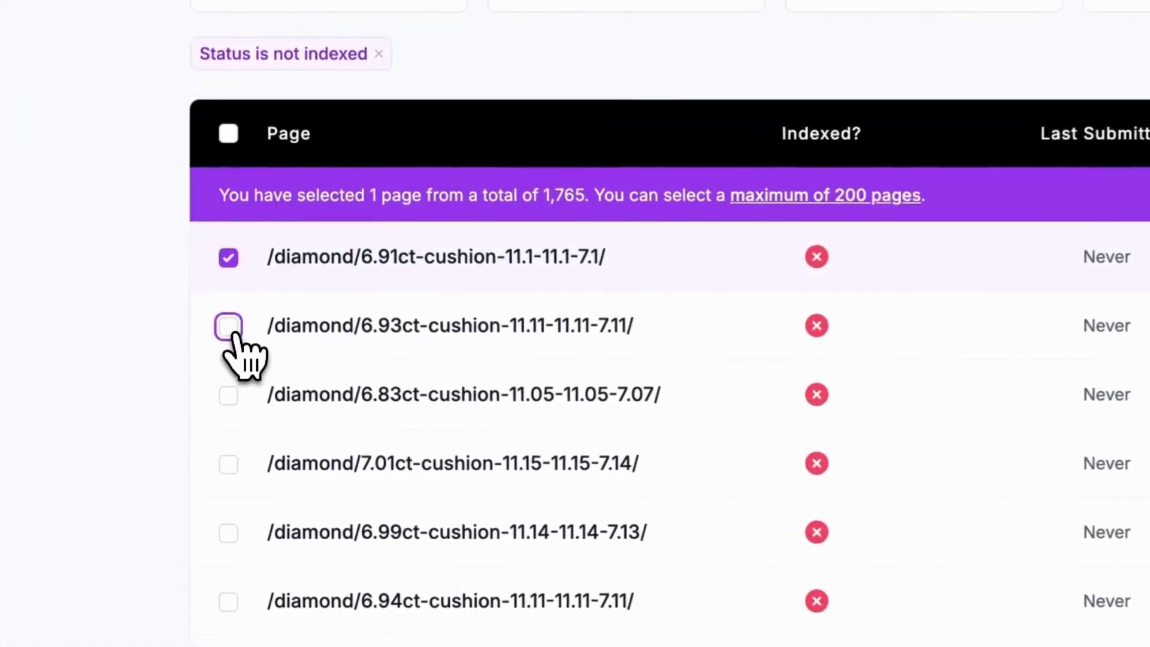
{"action": "left_click", "coordinate": [229, 328]}
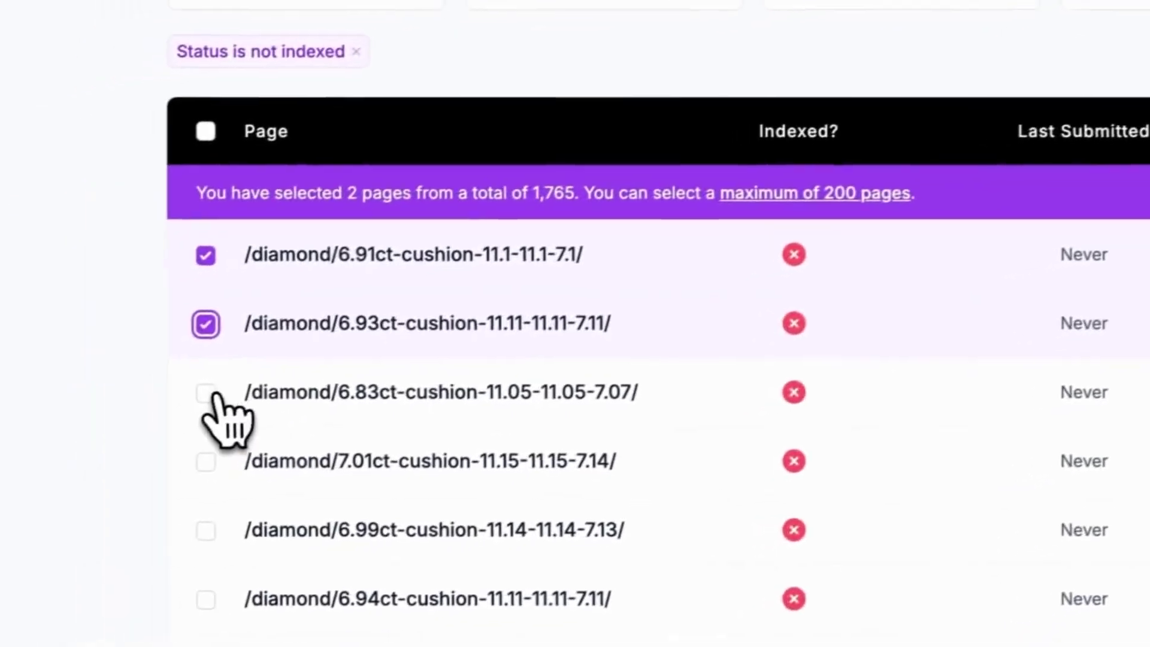
{"action": "left_click", "coordinate": [210, 393]}
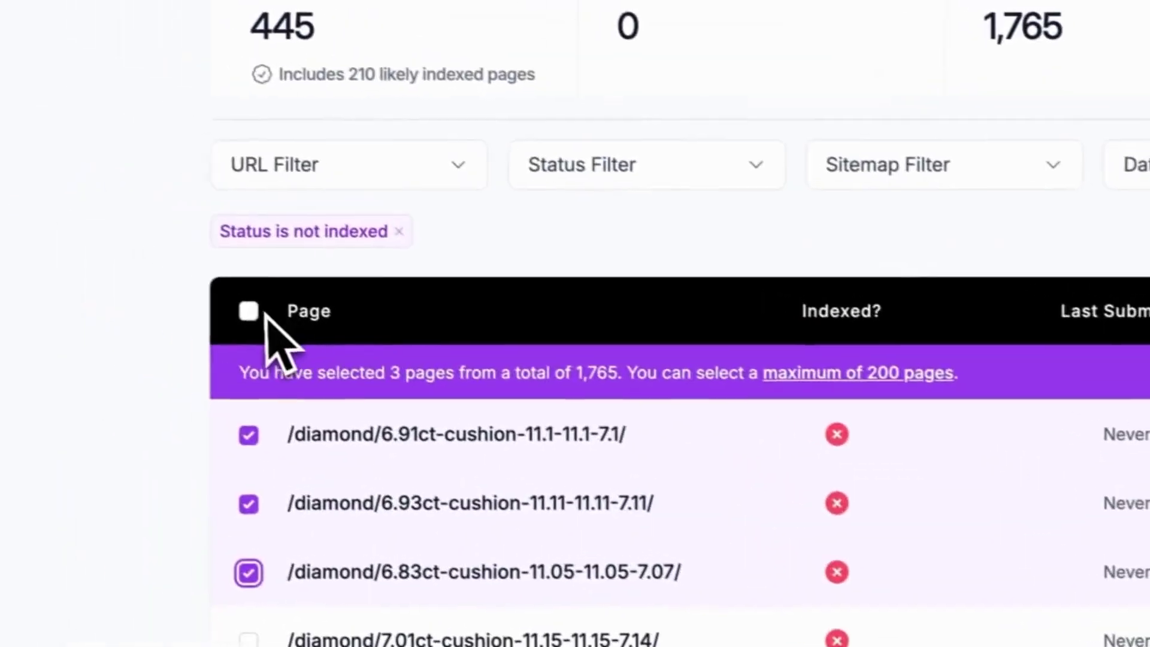
Select all listed non-indexed pages and extend the selection to the maximum of 200 pages
{"action": "left_click", "coordinate": [250, 311]}
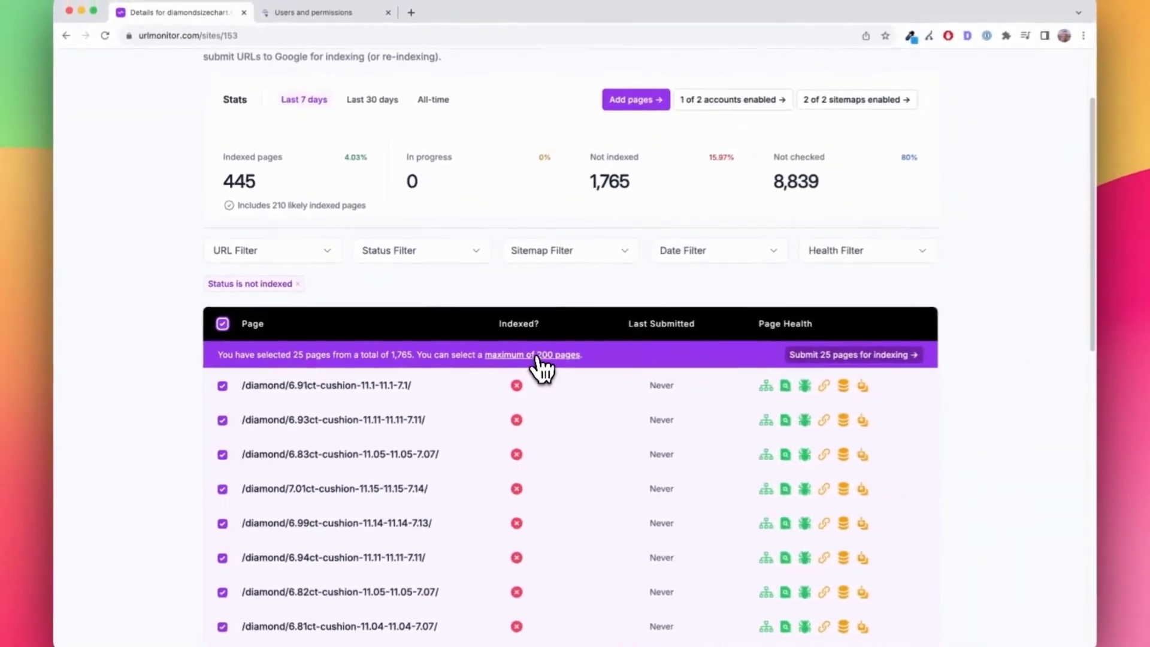
{"action": "left_click", "coordinate": [519, 355]}
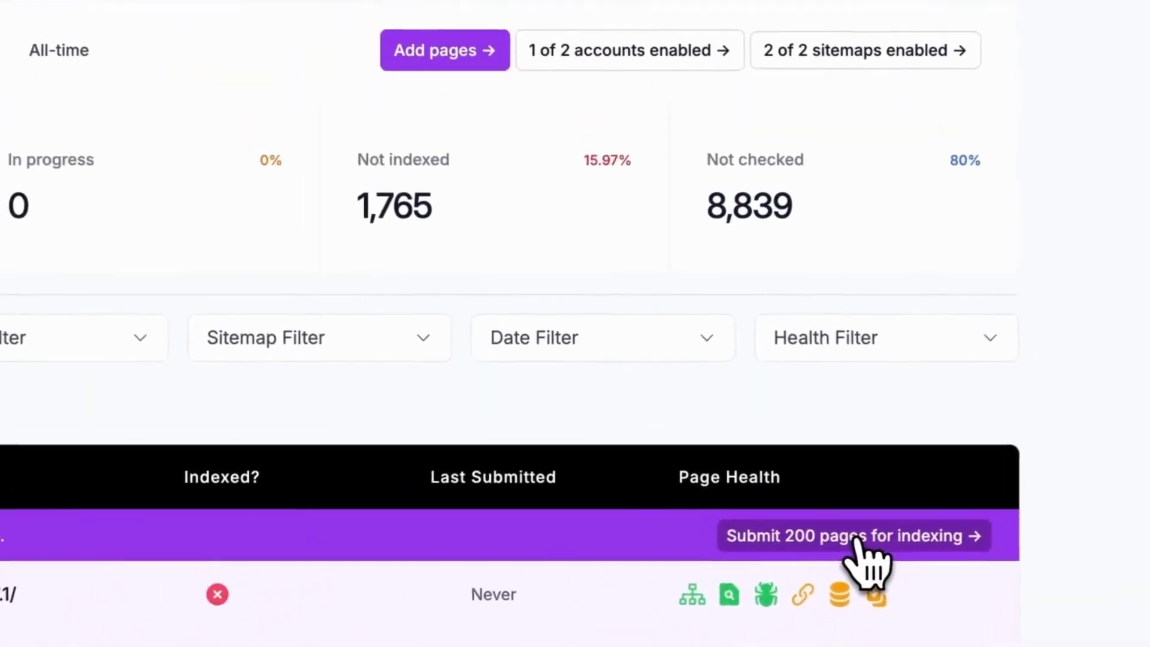
Submit the 200 selected pages for indexing and change the page list's status filter from Not indexed to Submitted
{"action": "left_click", "coordinate": [735, 337]}
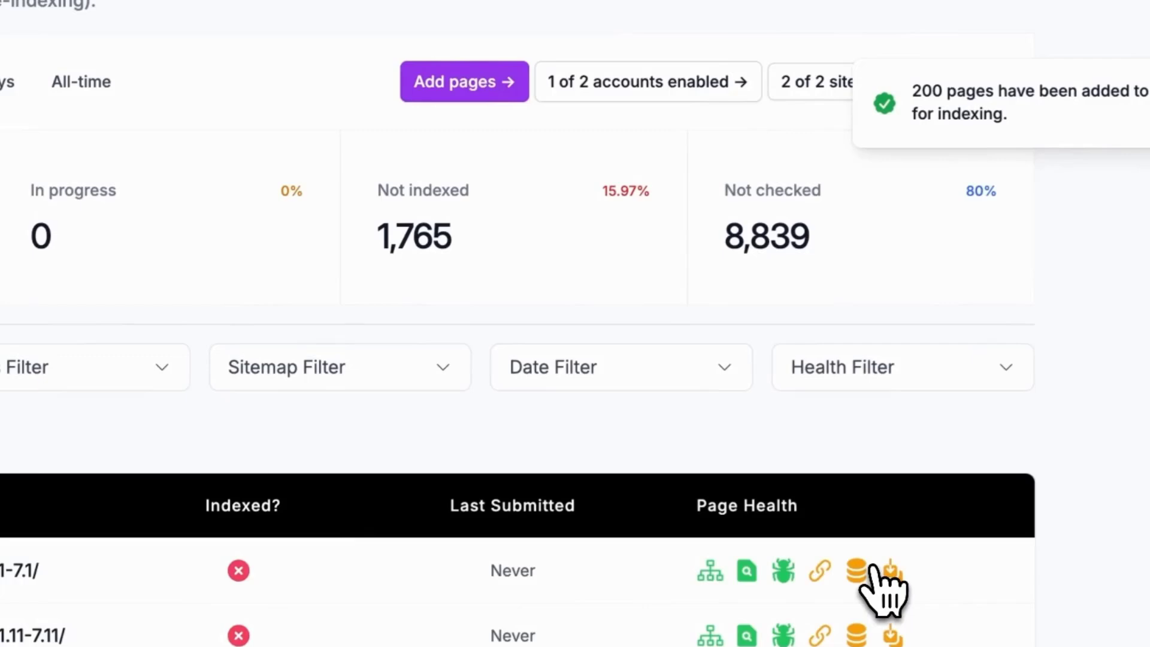
{"action": "left_click", "coordinate": [92, 388]}
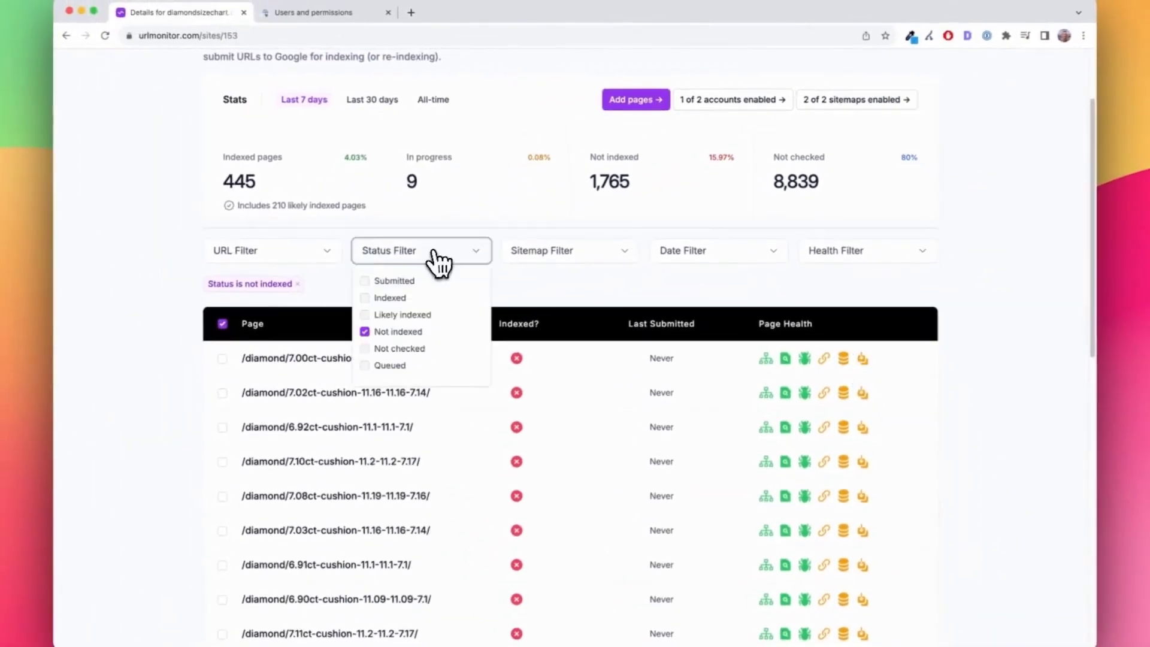
{"action": "left_click", "coordinate": [385, 332]}
{"action": "left_click", "coordinate": [387, 283]}
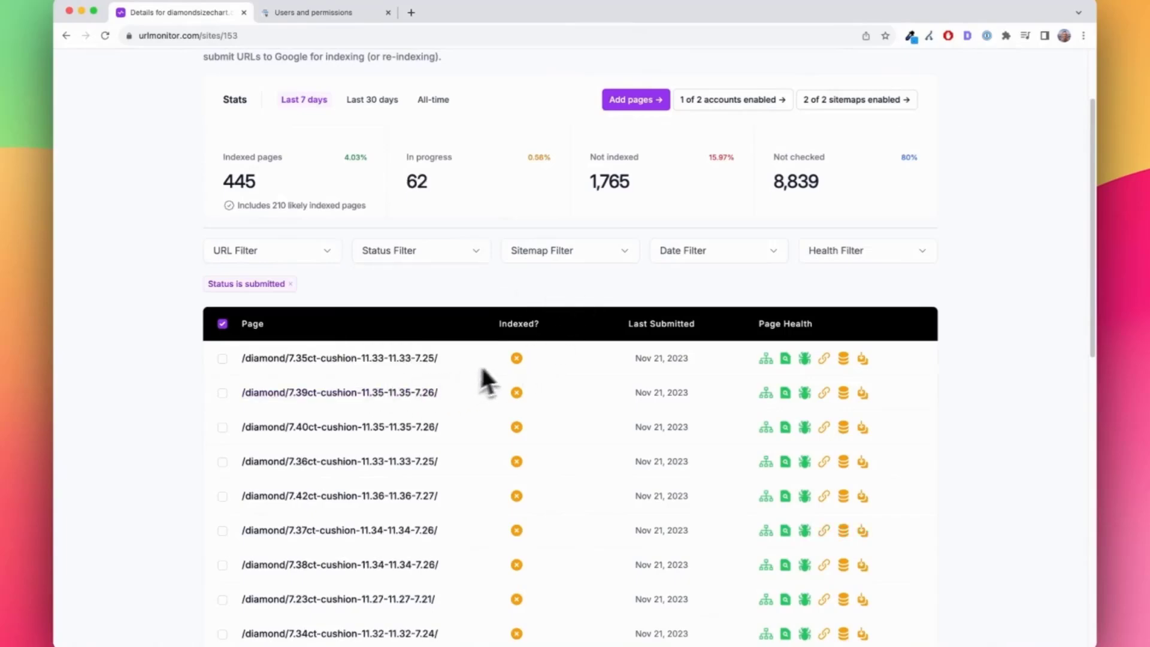
Review the submitted pages through the end of the list and check the submission accounts' remaining quota for diamondsizechart.com
{"action": "mouse_move", "coordinate": [519, 360]}
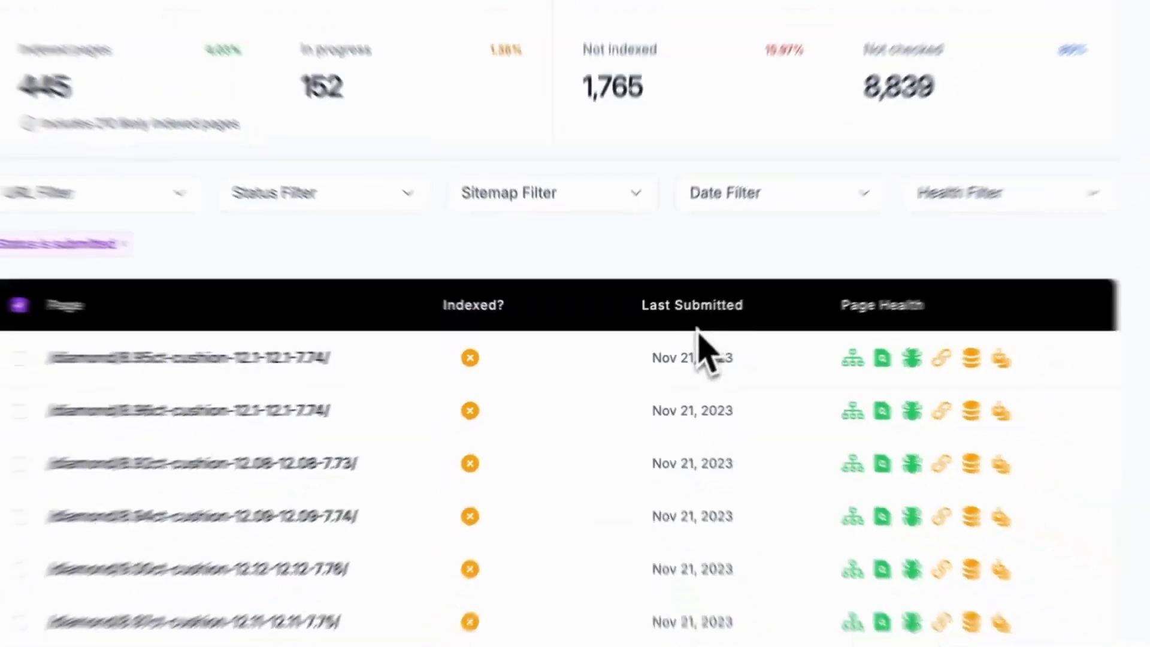
{"action": "scroll", "coordinate": [640, 444], "scroll_direction": "down", "scroll_amount": 10}
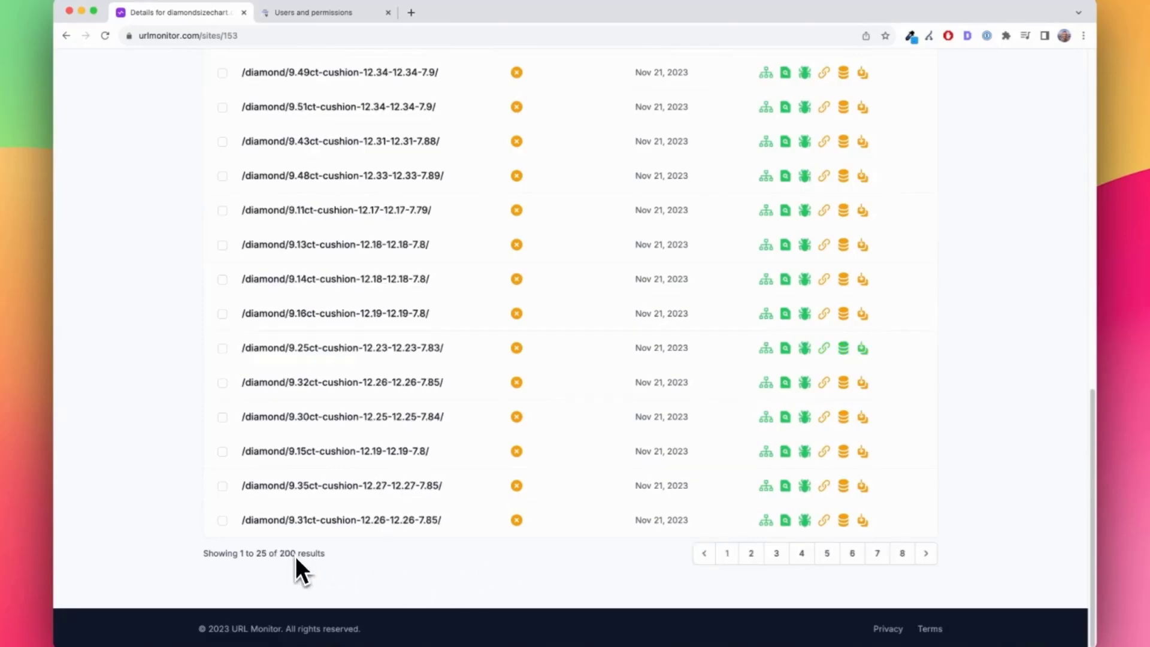
{"action": "scroll", "coordinate": [300, 555], "scroll_direction": "up", "scroll_amount": 15}
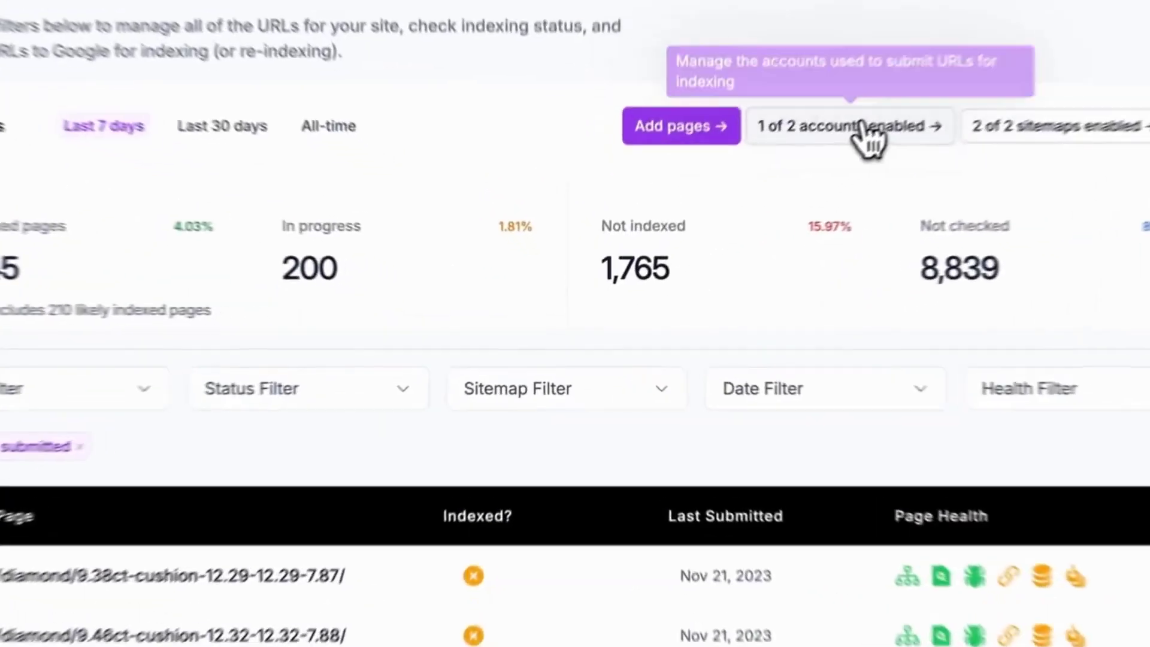
{"action": "left_click", "coordinate": [734, 212]}
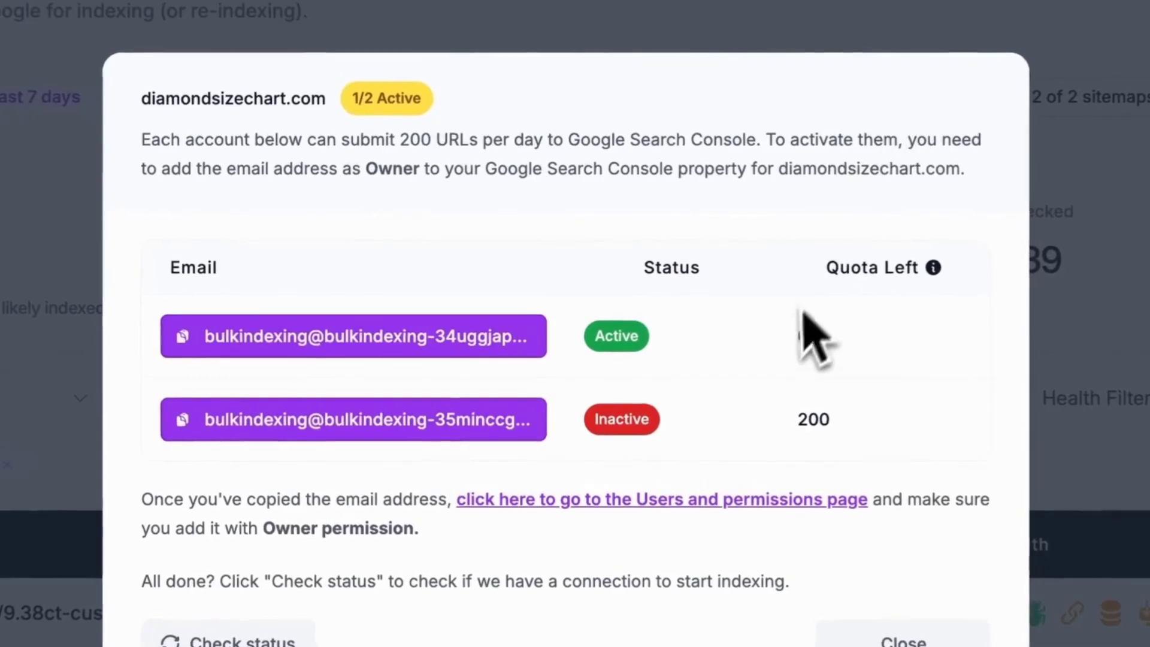
{"action": "double_click", "coordinate": [801, 339]}
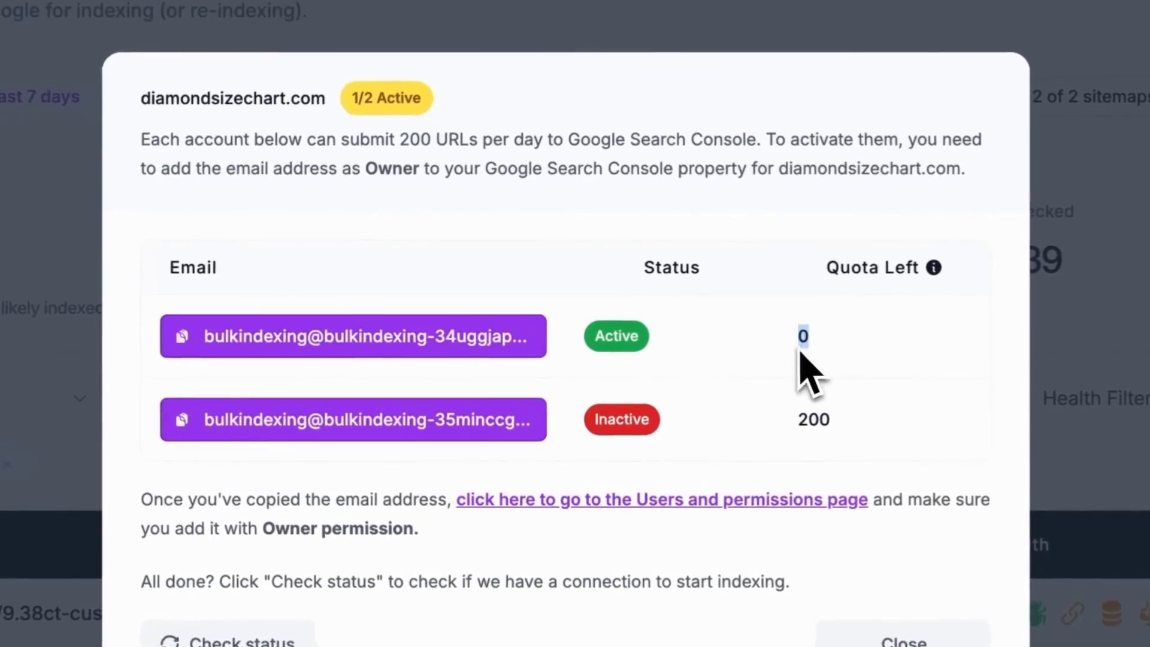
{"action": "left_click", "coordinate": [886, 344]}
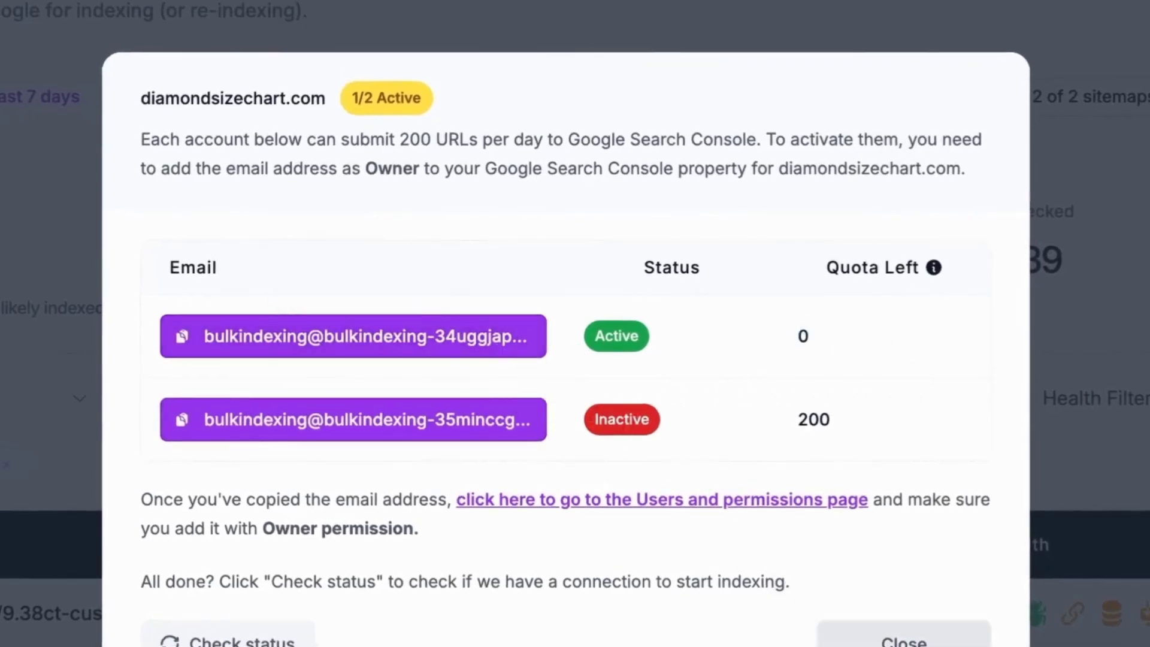